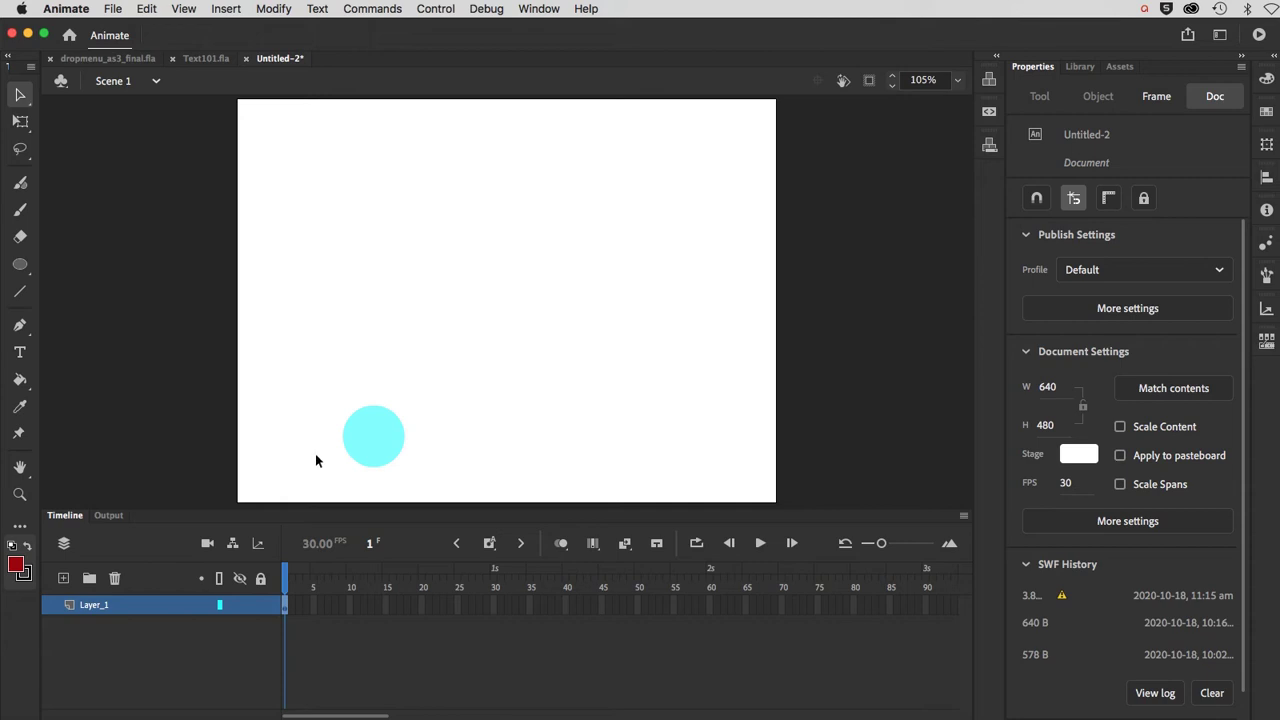
- Select the cyan circle to show its properties: a 73.1 × 73.1 Button instance of Symbol 1
left_click(358, 450)
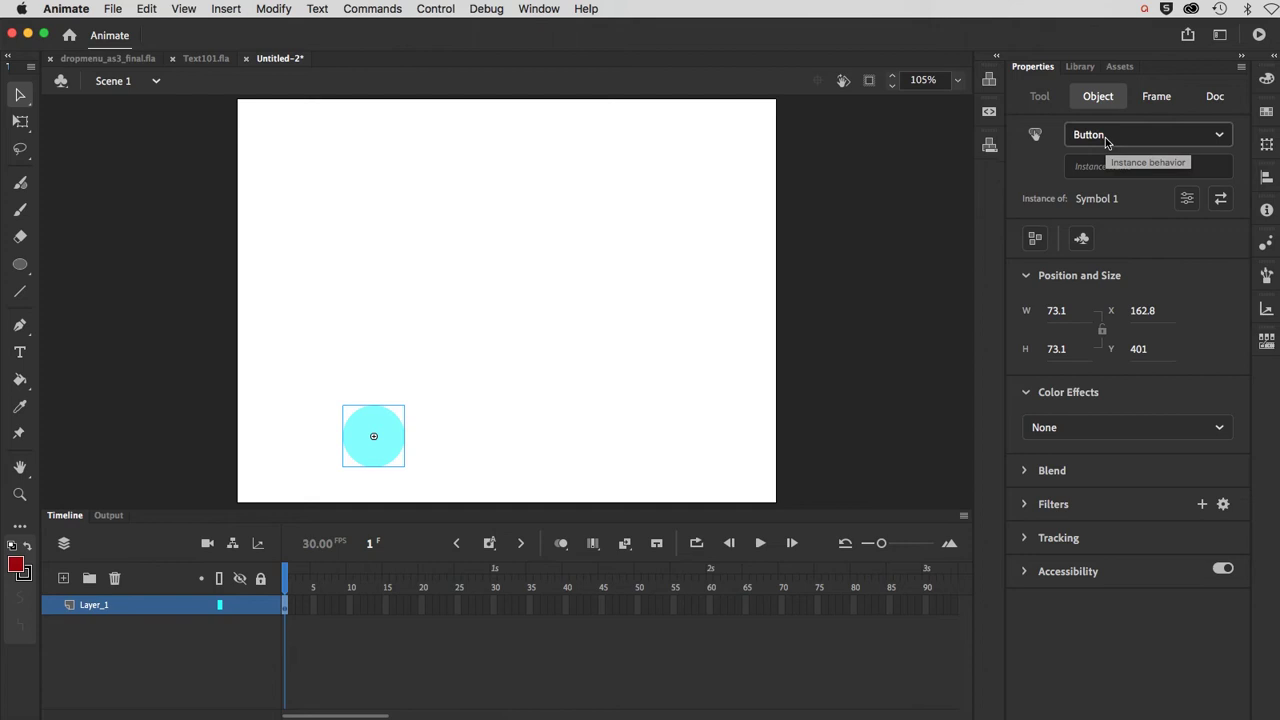
- Open Symbol 1 and inspect its states: Hello! on Over, empty Down, green circle on Hit
double_click(360, 453)
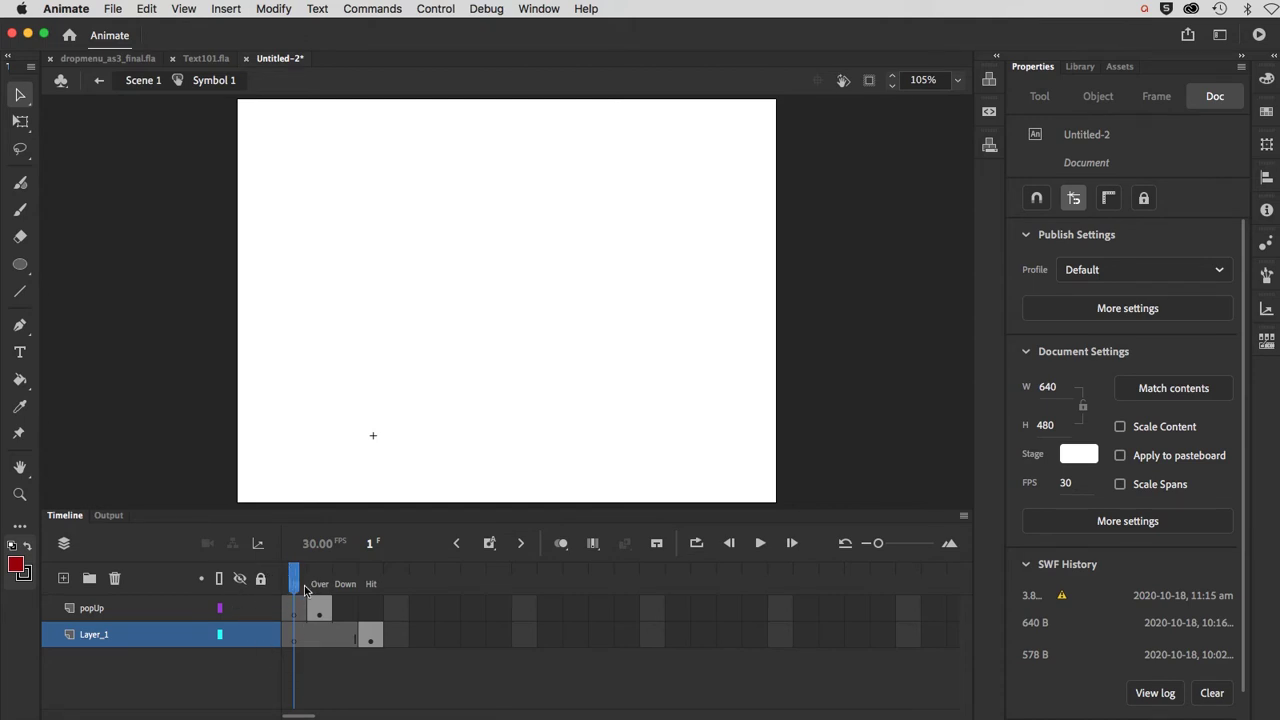
left_click(319, 588)
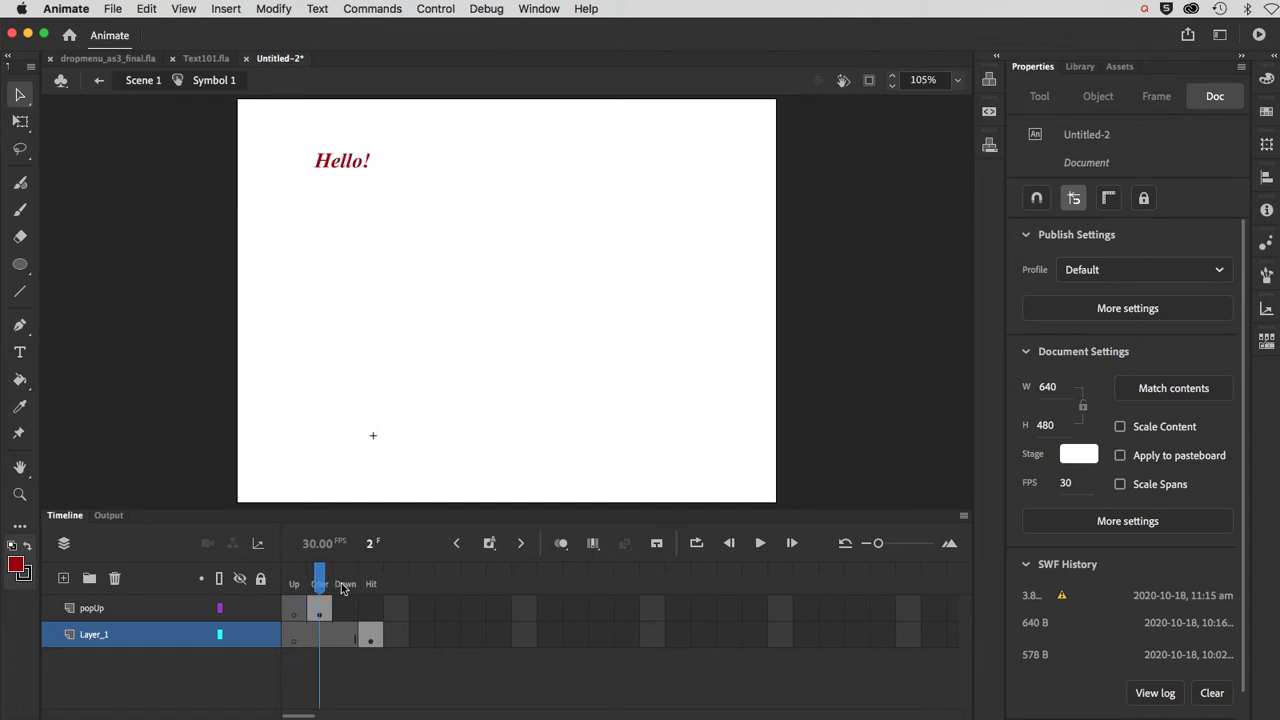
left_click(345, 588)
left_click(370, 590)
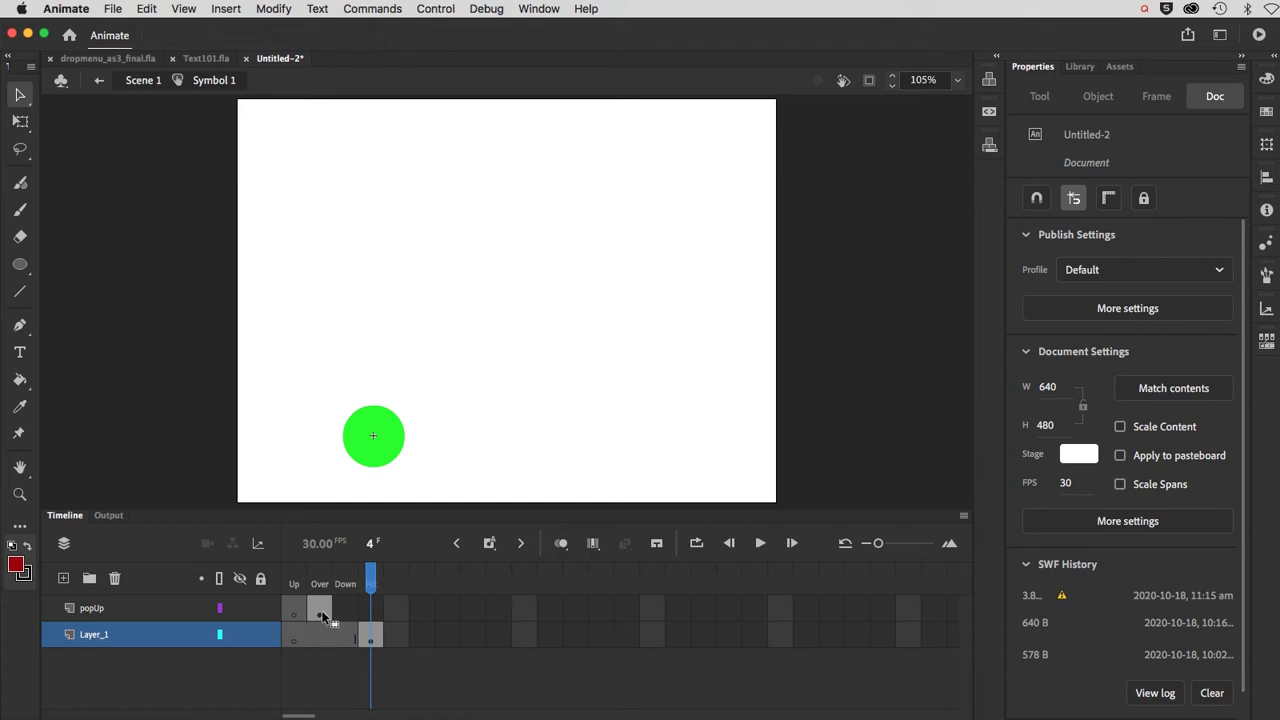
left_click(370, 636)
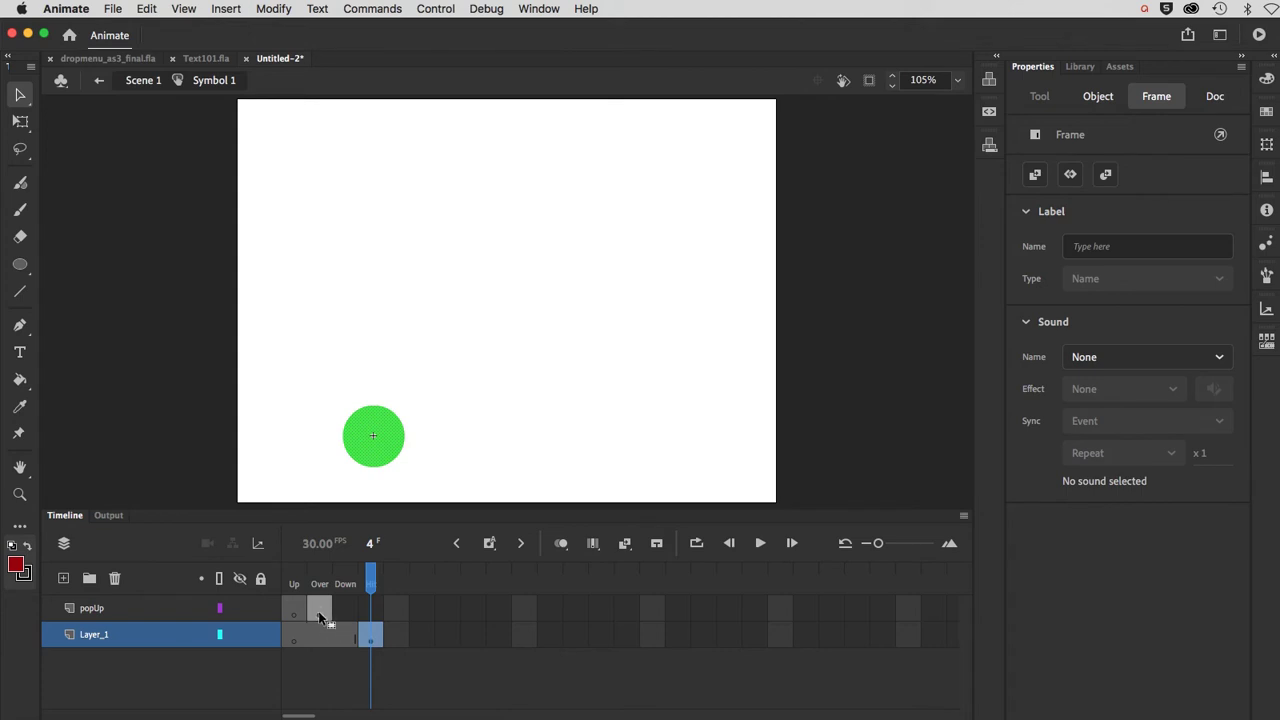
left_click(320, 612)
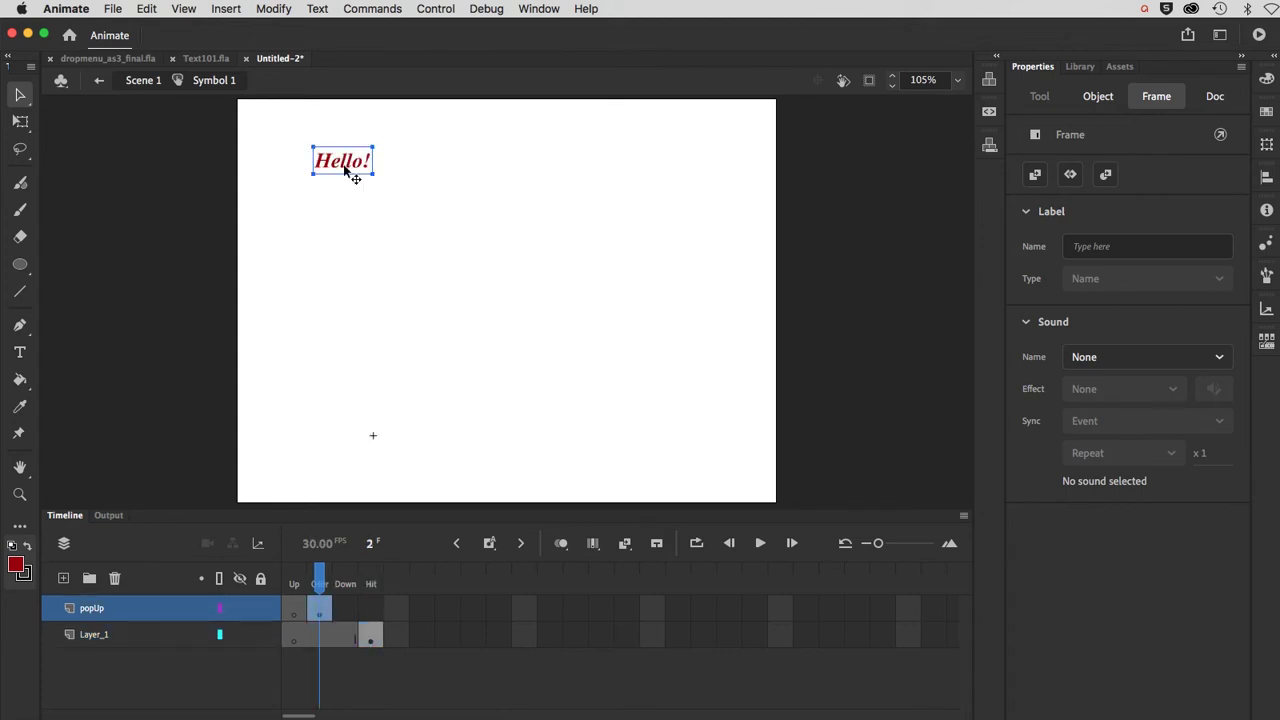
left_click(370, 638)
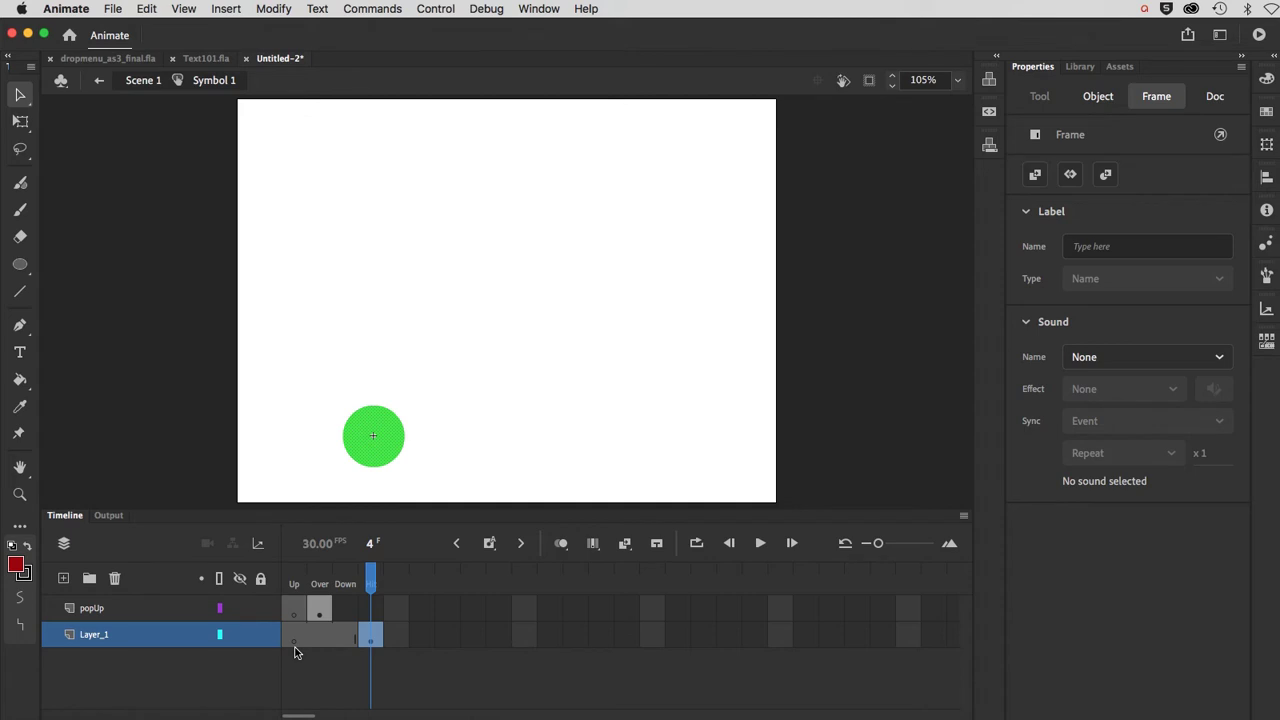
- Clear the frame selection in Symbol 1's timeline and return to Scene 1
left_click(295, 652)
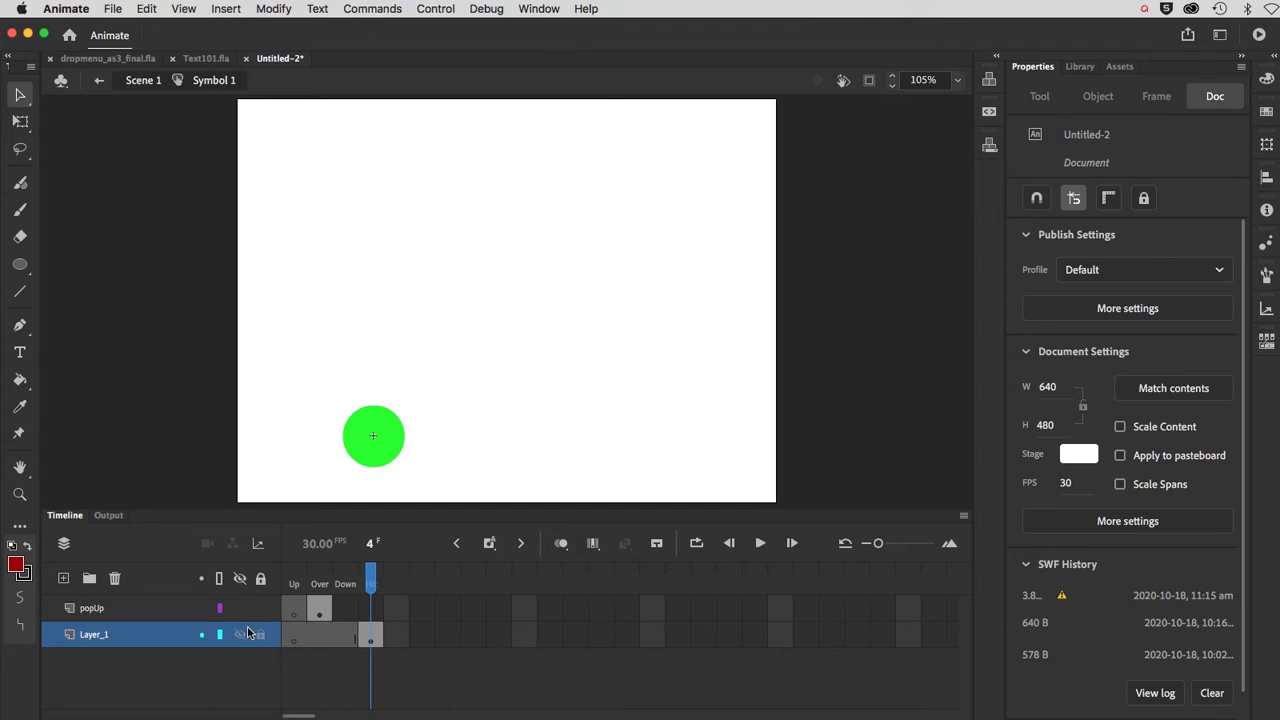
left_click_drag(289, 608, 296, 644)
mouse_move(319, 626)
left_mouse_down()
mouse_move(294, 608)
mouse_move(295, 643)
mouse_move(367, 651)
left_mouse_up()
left_click(143, 80)
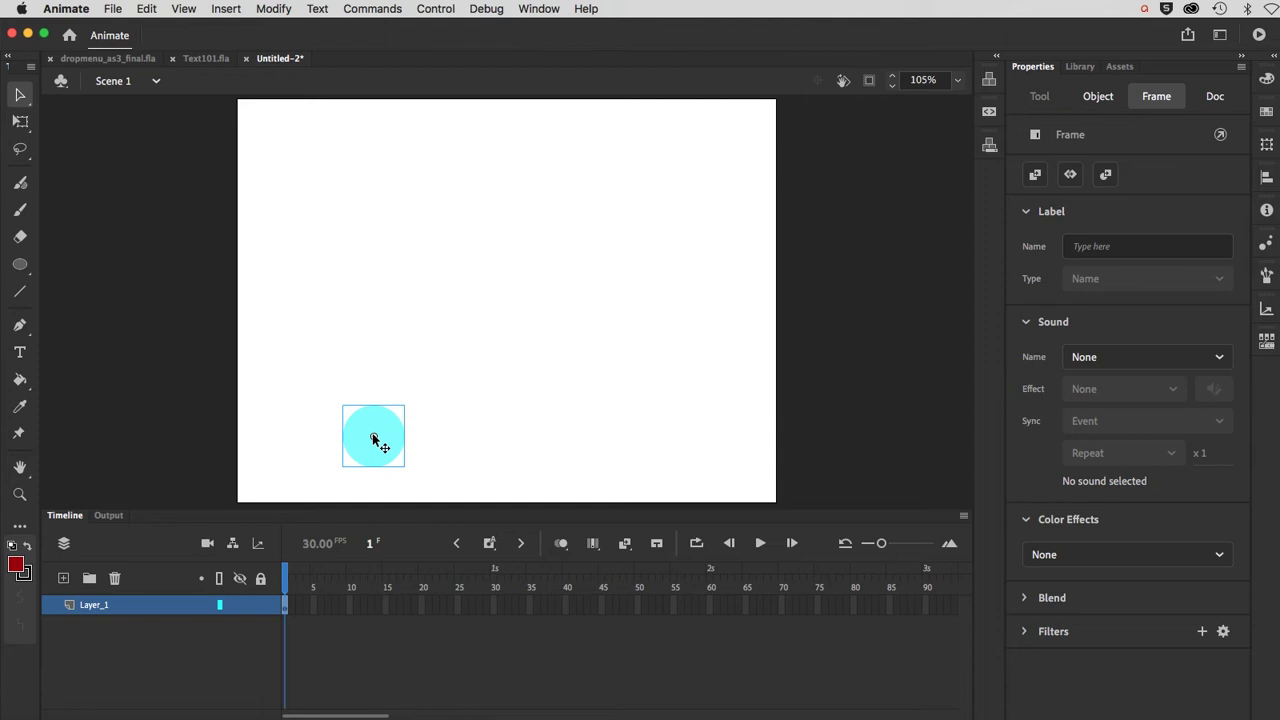
key("super+Return")
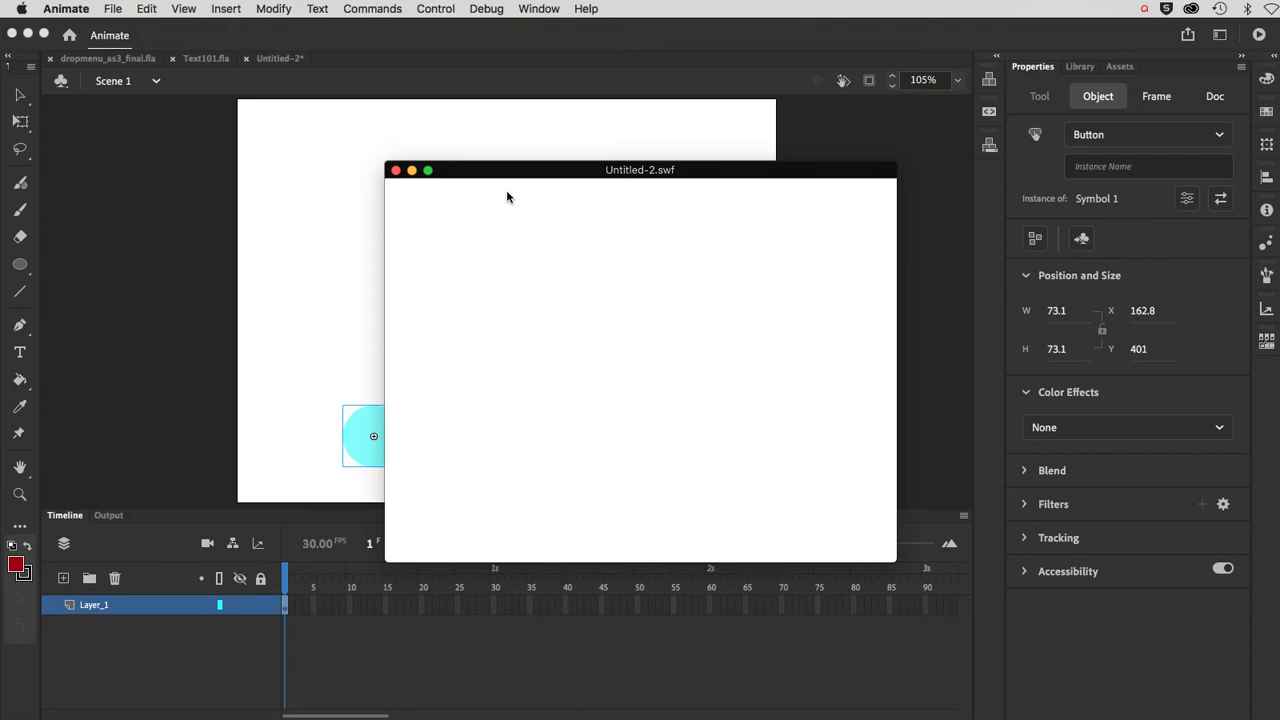
left_click_drag(506, 171, 575, 151)
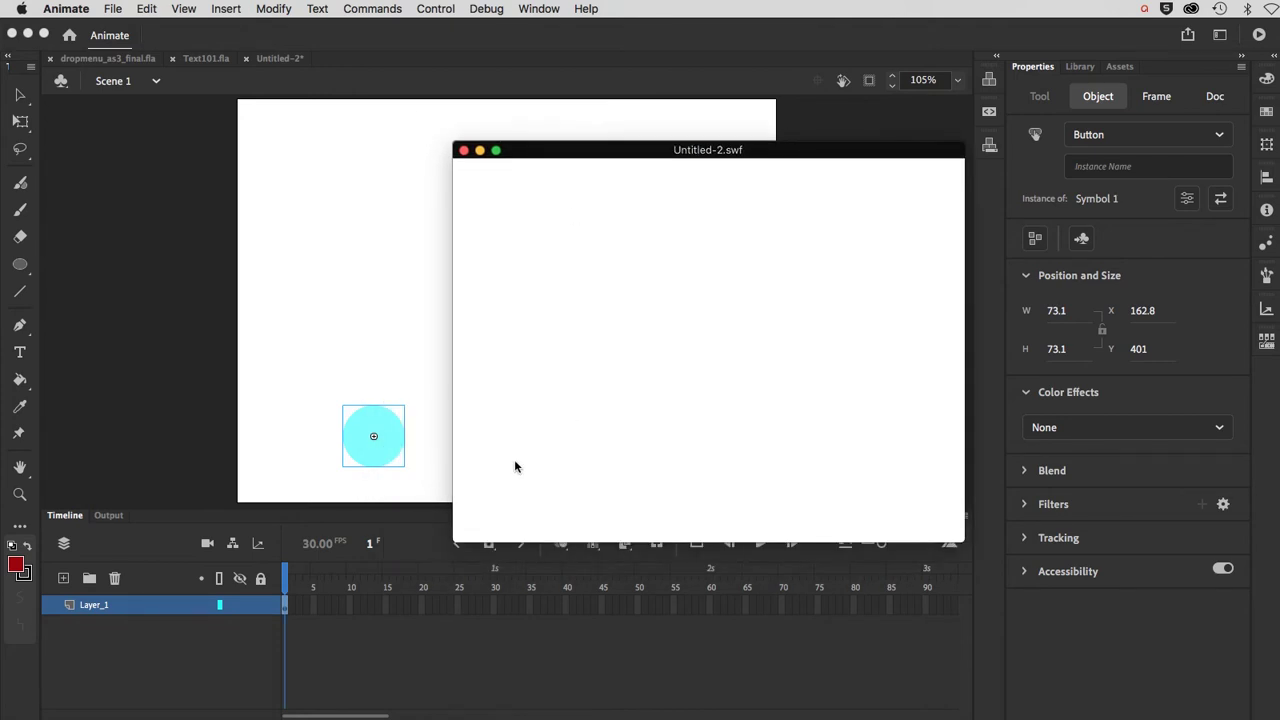
mouse_move(570, 501)
left_click(571, 493)
left_click(464, 151)
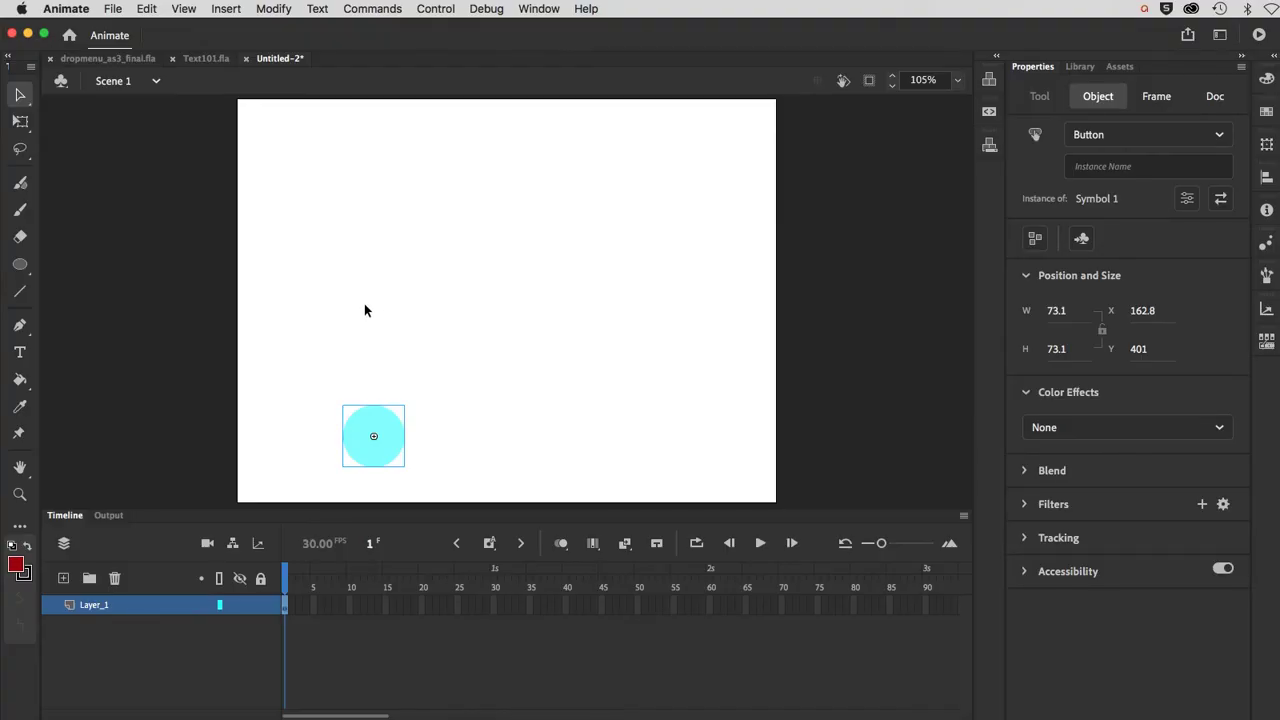
- Create a new Standard 640 × 480 ActionScript 3.0 document
left_click(110, 10)
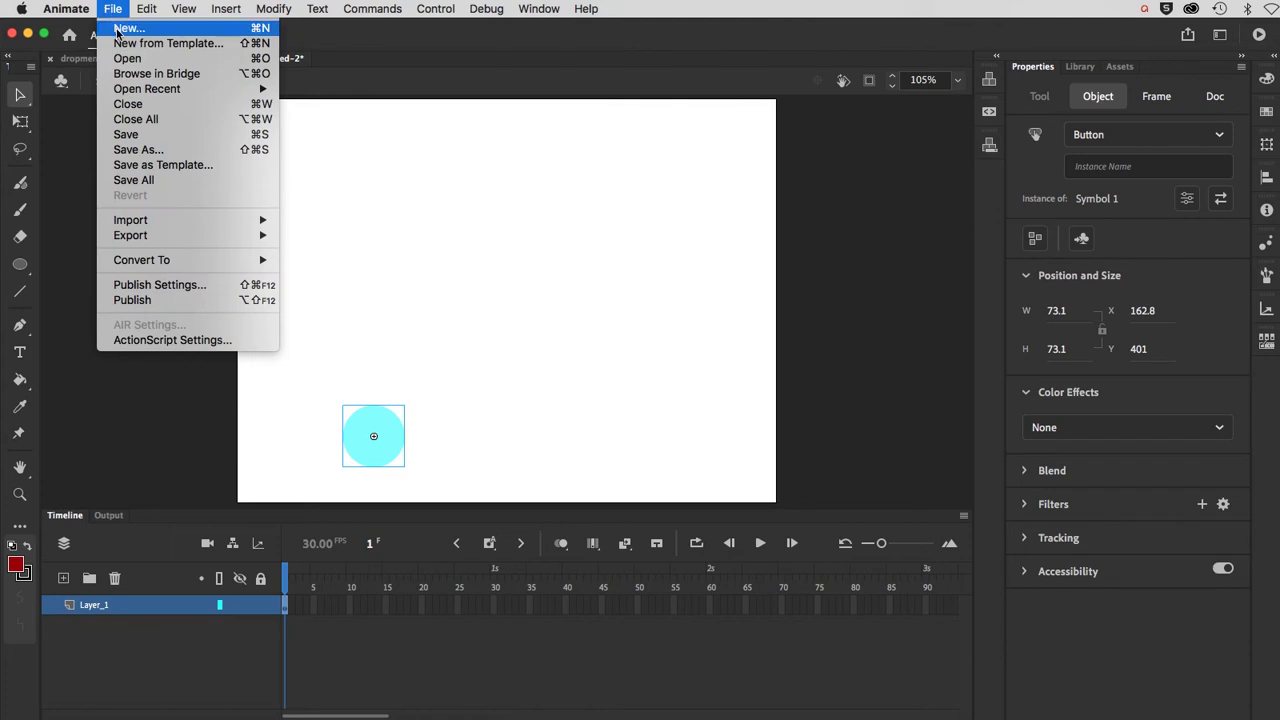
left_click(117, 29)
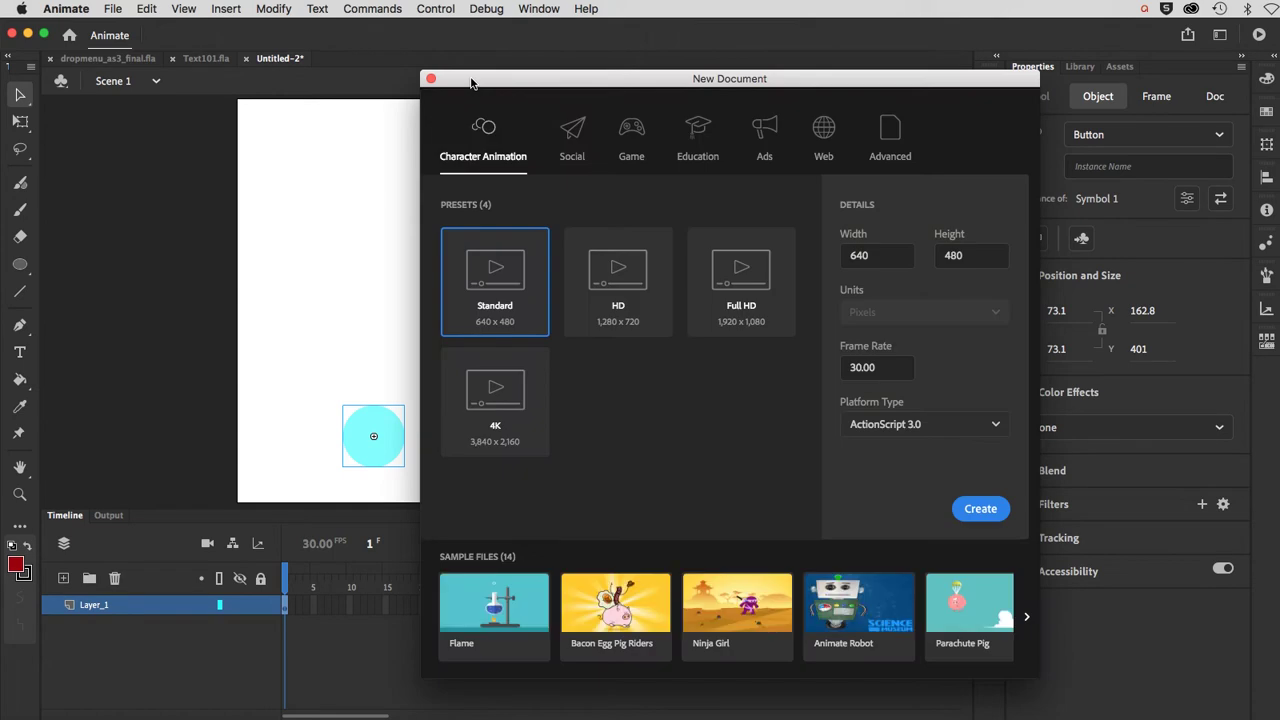
left_click_drag(471, 82, 359, 62)
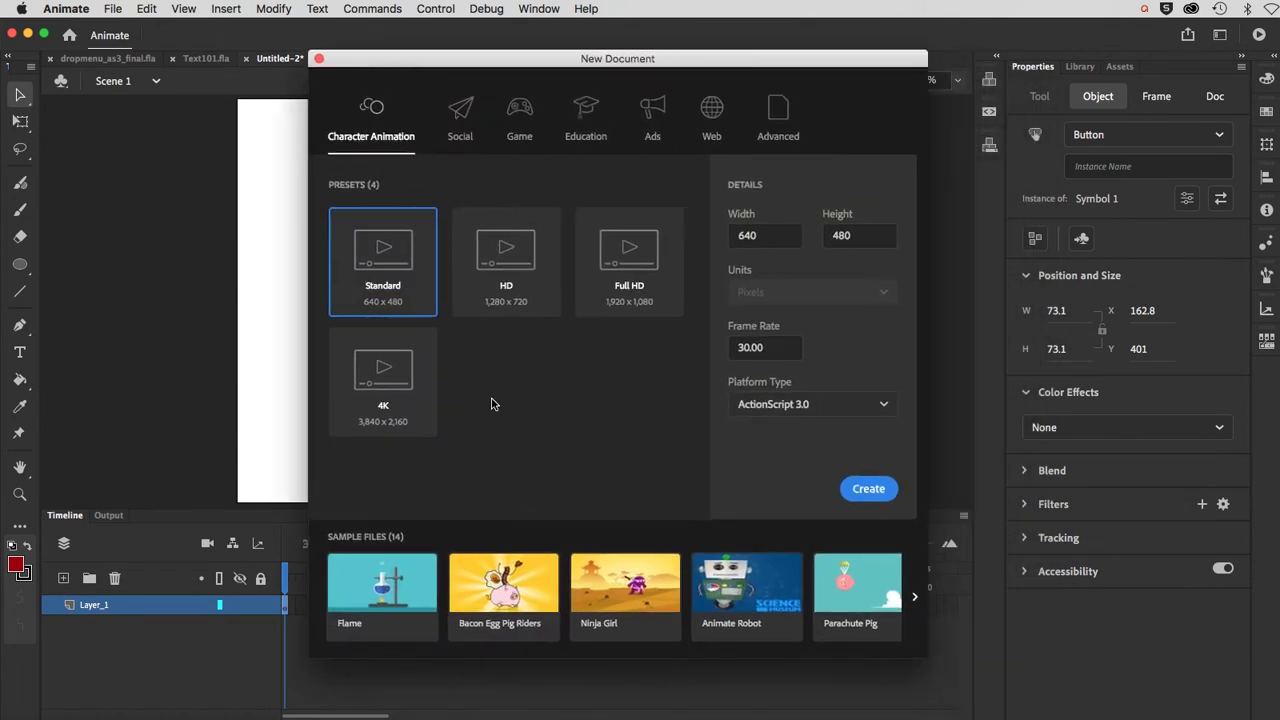
left_click(848, 494)
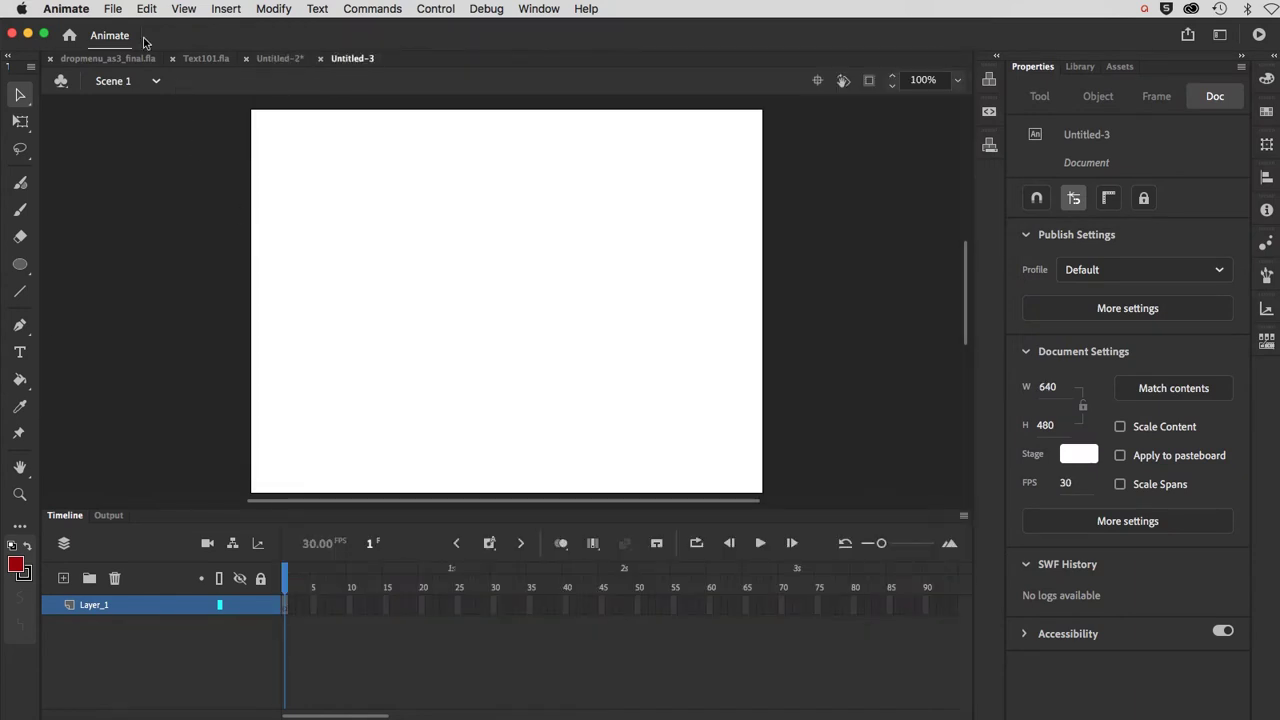
- Save the new document as invisible_button.fla
left_click(113, 9)
left_click(138, 149)
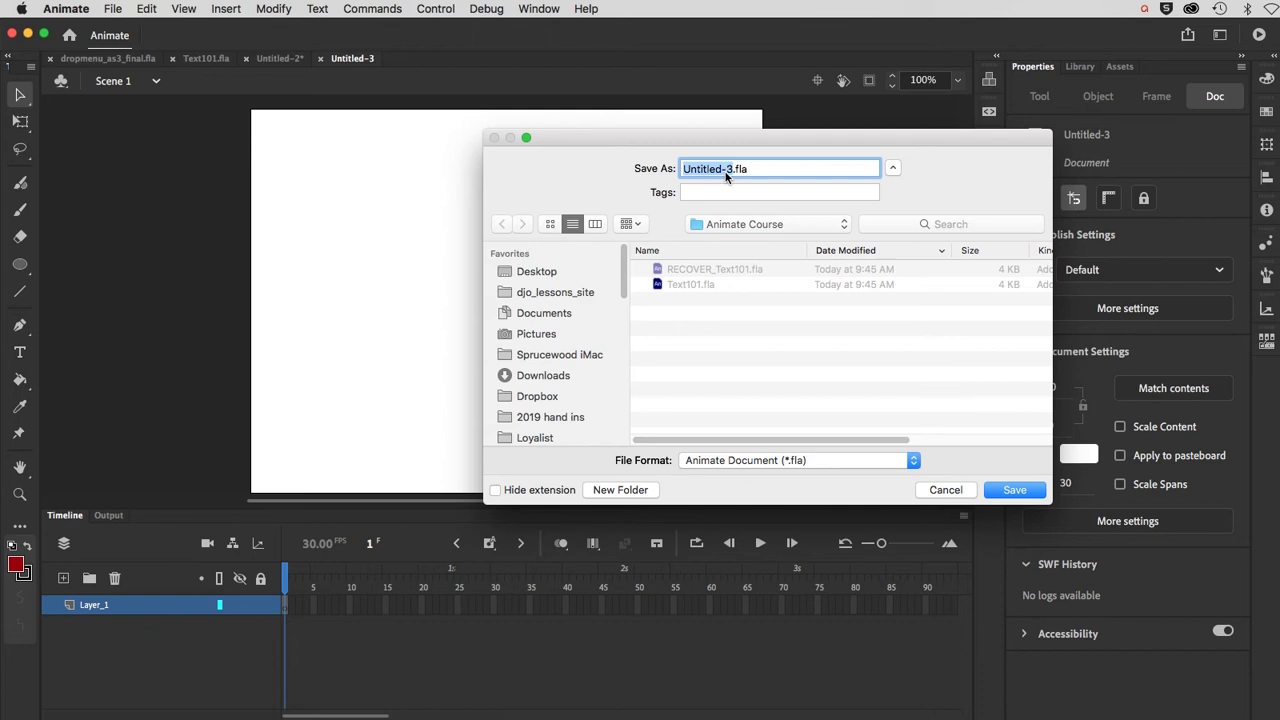
type("invisible_button")
key("Return")
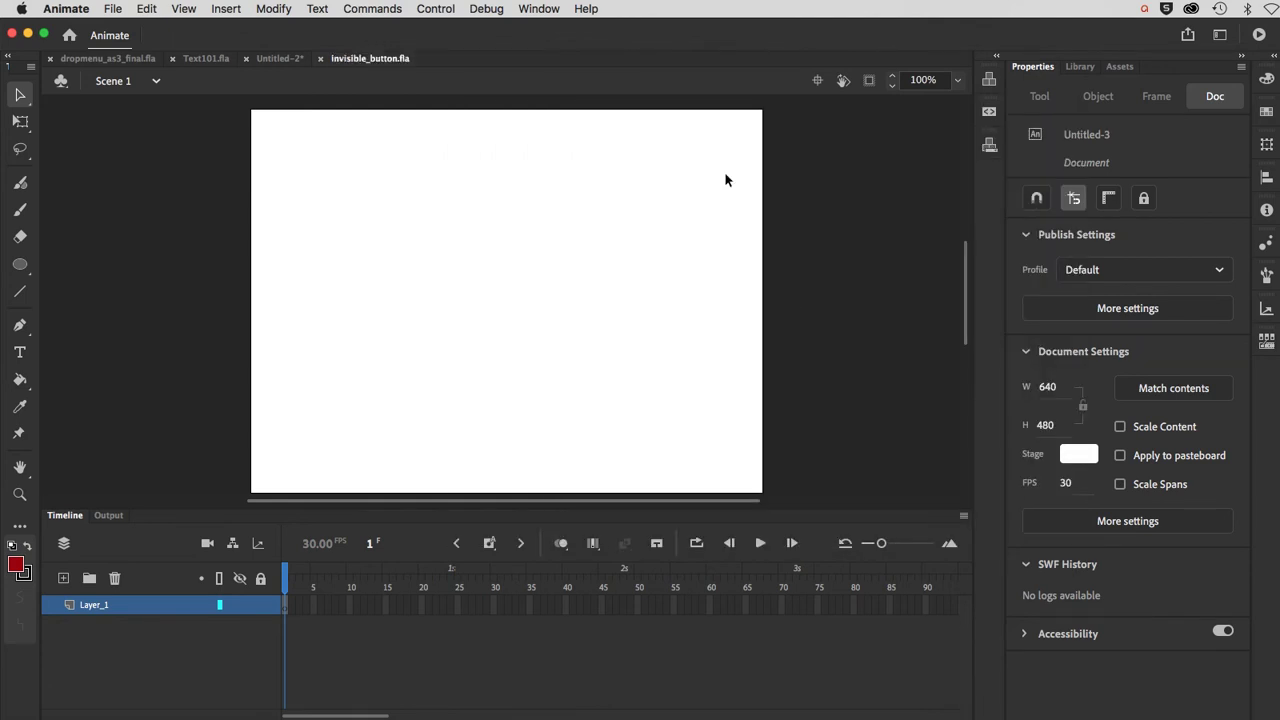
- Draw a circle with no stroke and #990000 fill in the lower-left of the stage
left_click(20, 266)
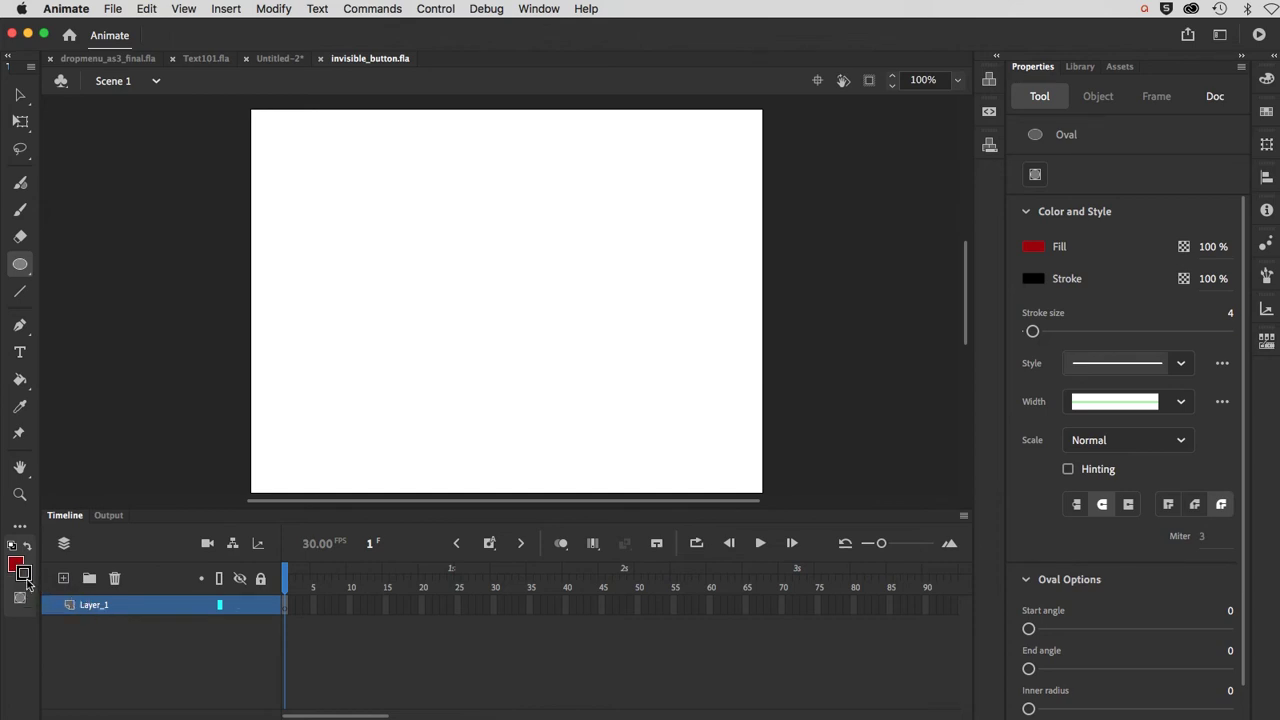
left_click(26, 580)
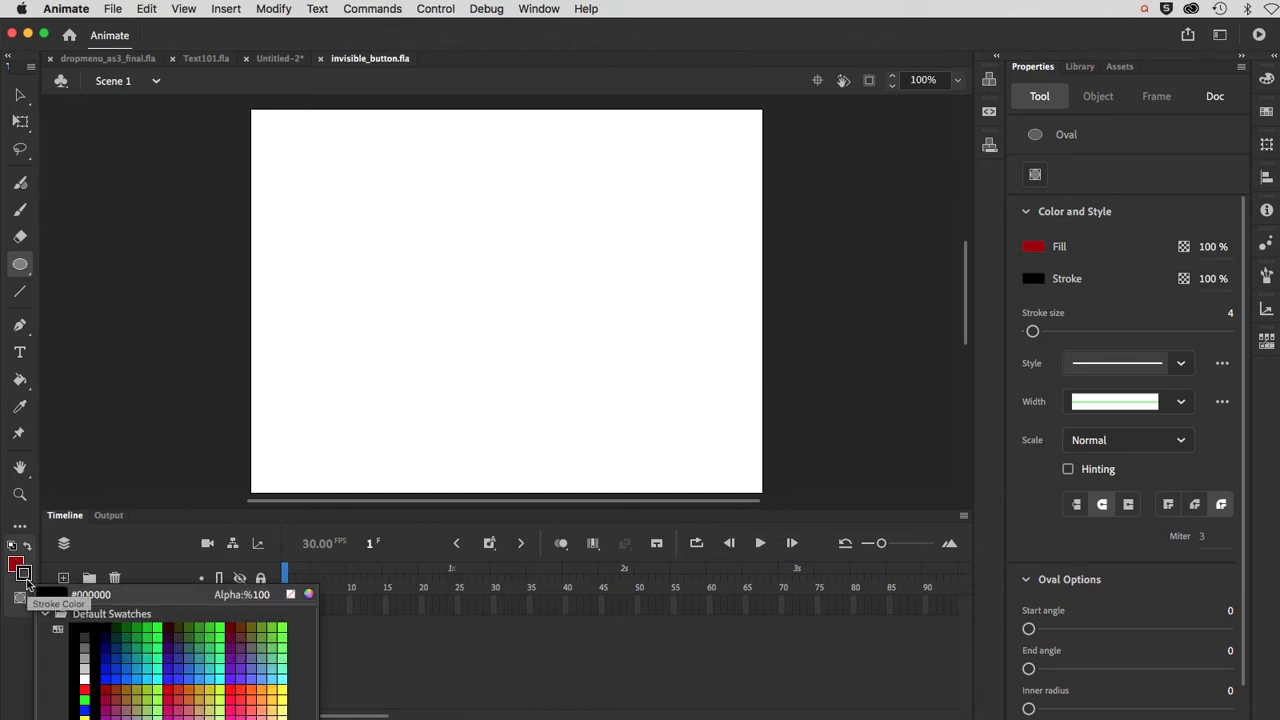
left_click(290, 596)
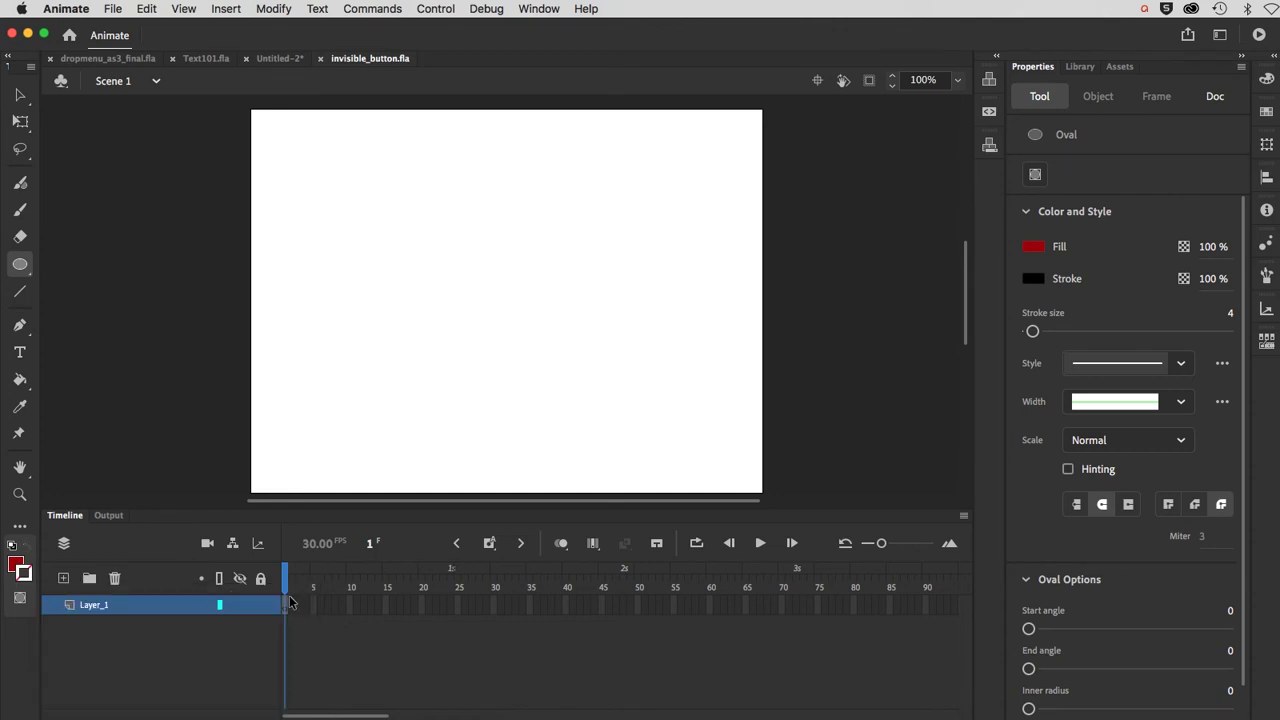
left_click(17, 568)
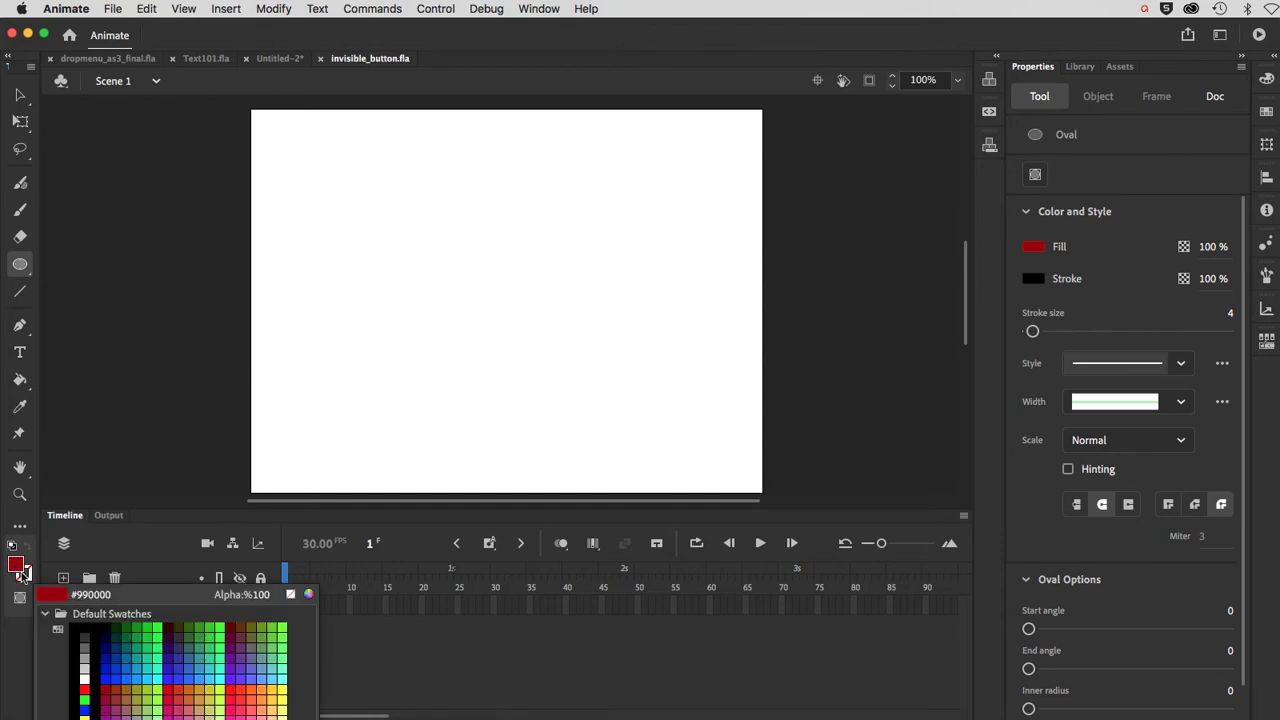
left_click(16, 566)
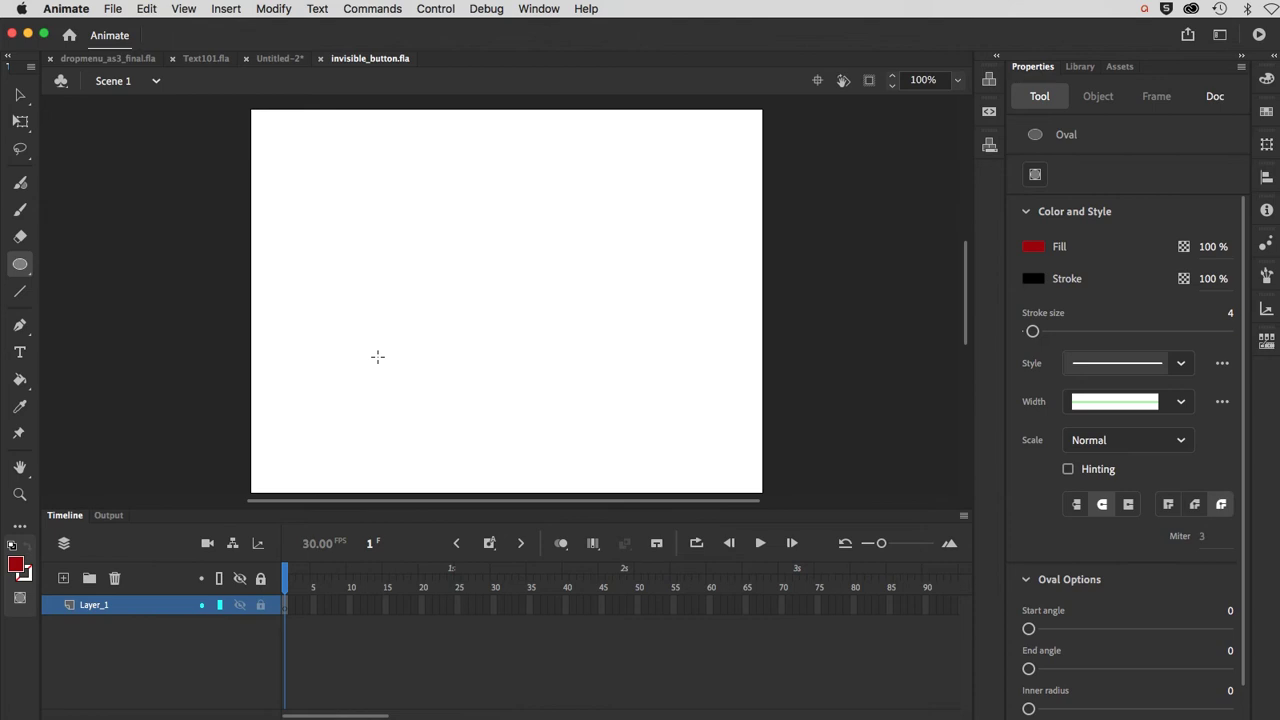
left_click_drag(377, 356, 481, 436)
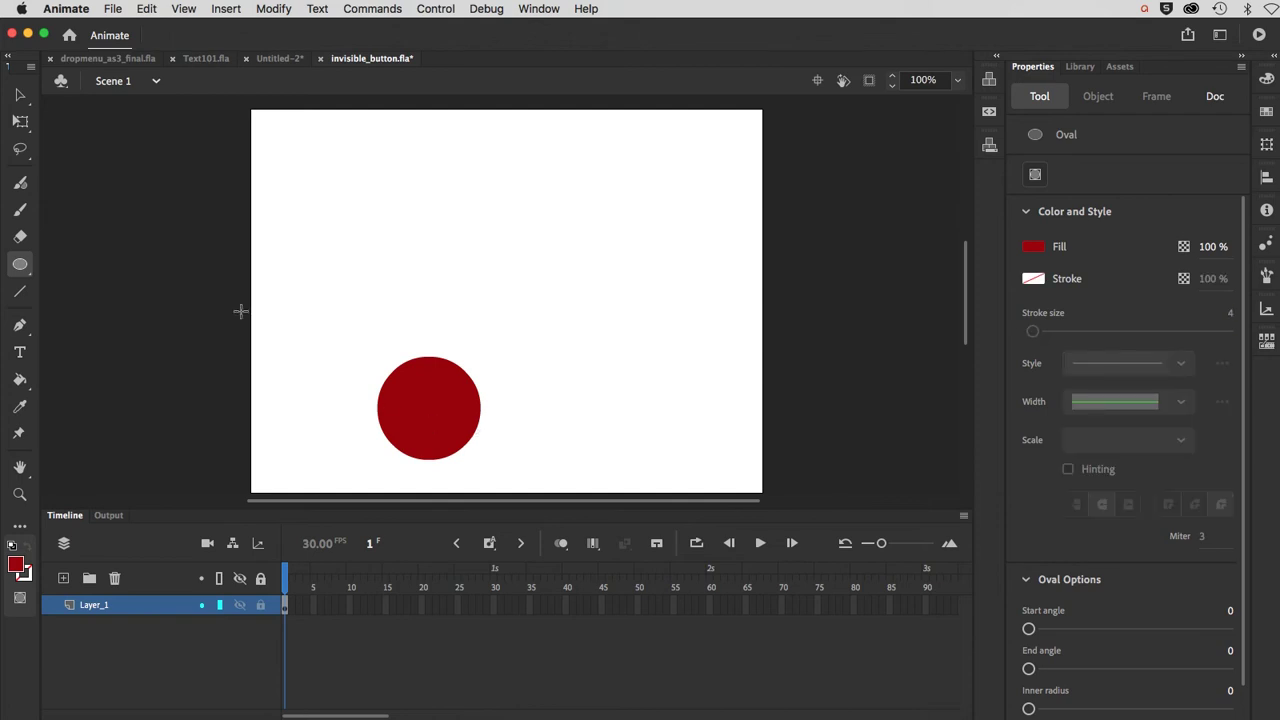
- Convert the red circle to a Button symbol named invisibleButton, nudge it, and open it for editing
left_click(19, 97)
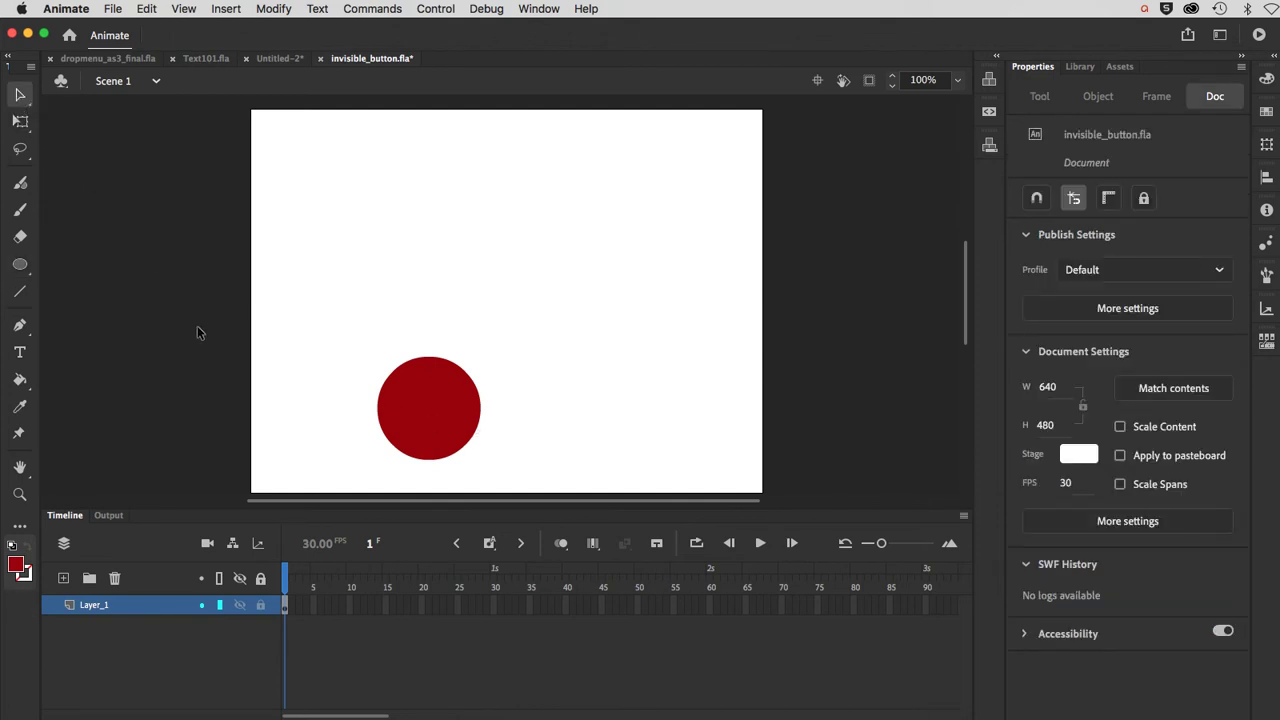
left_click(417, 411)
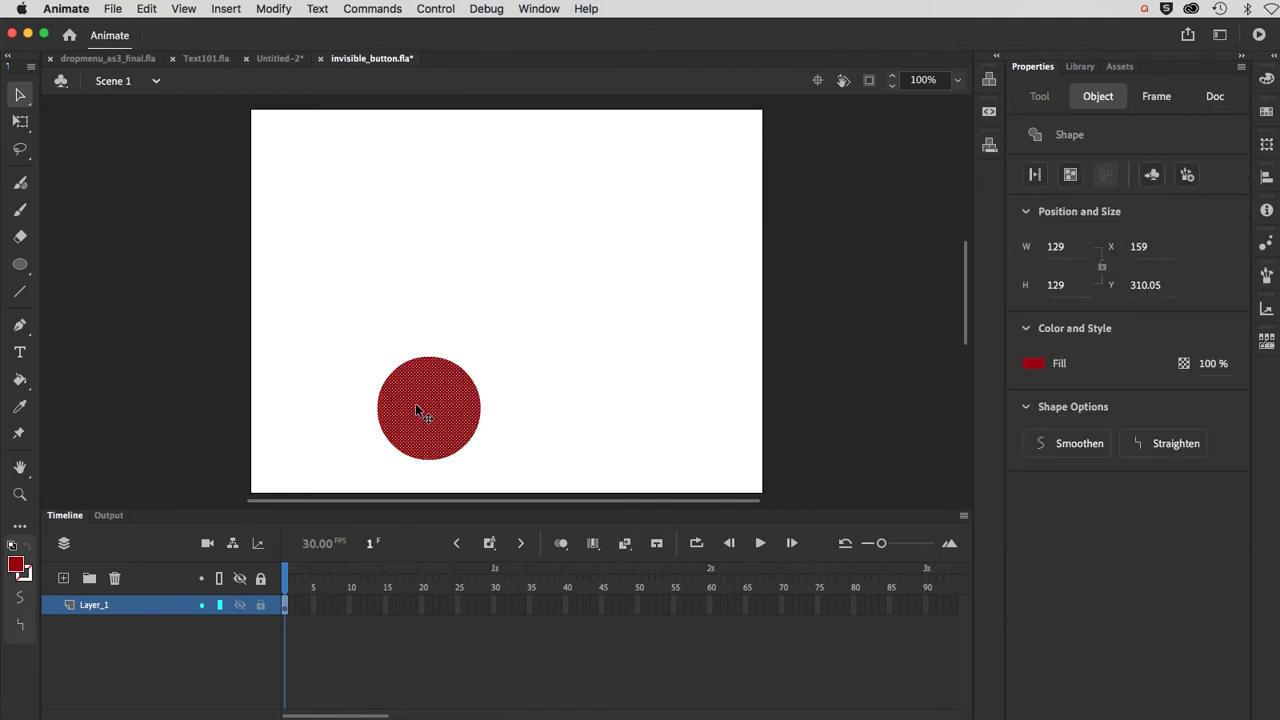
left_click(274, 8)
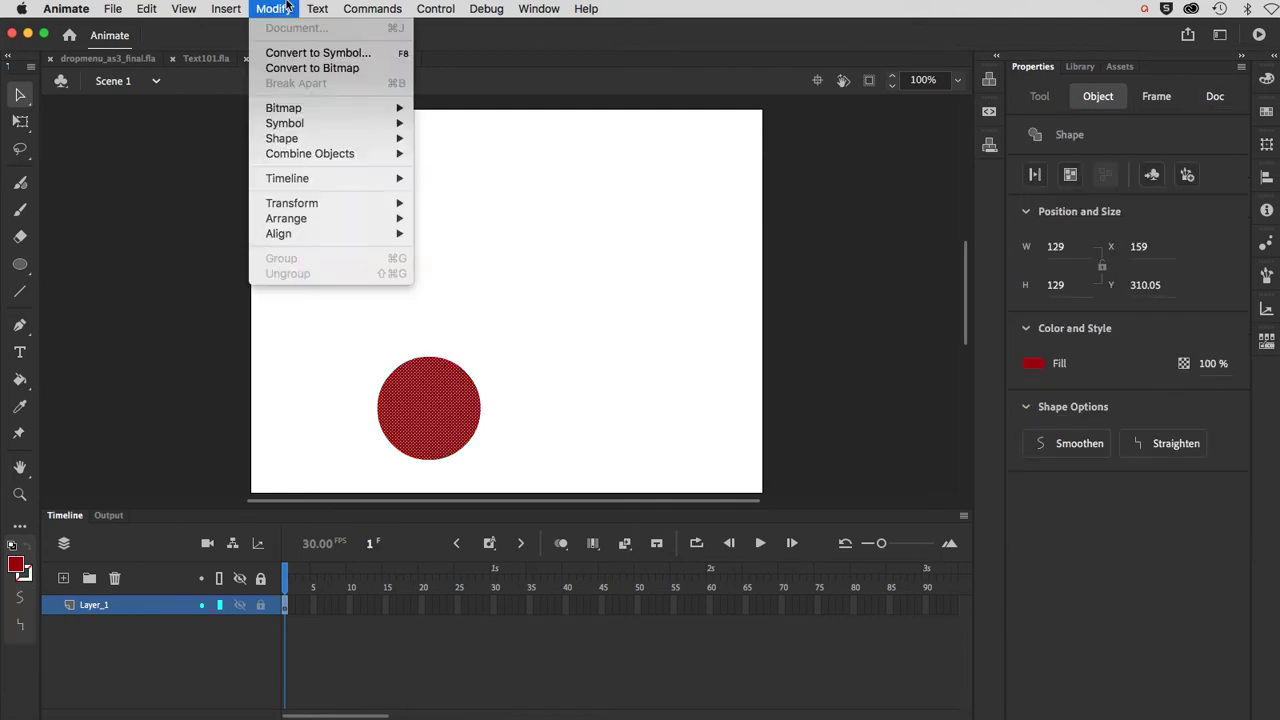
left_click(291, 53)
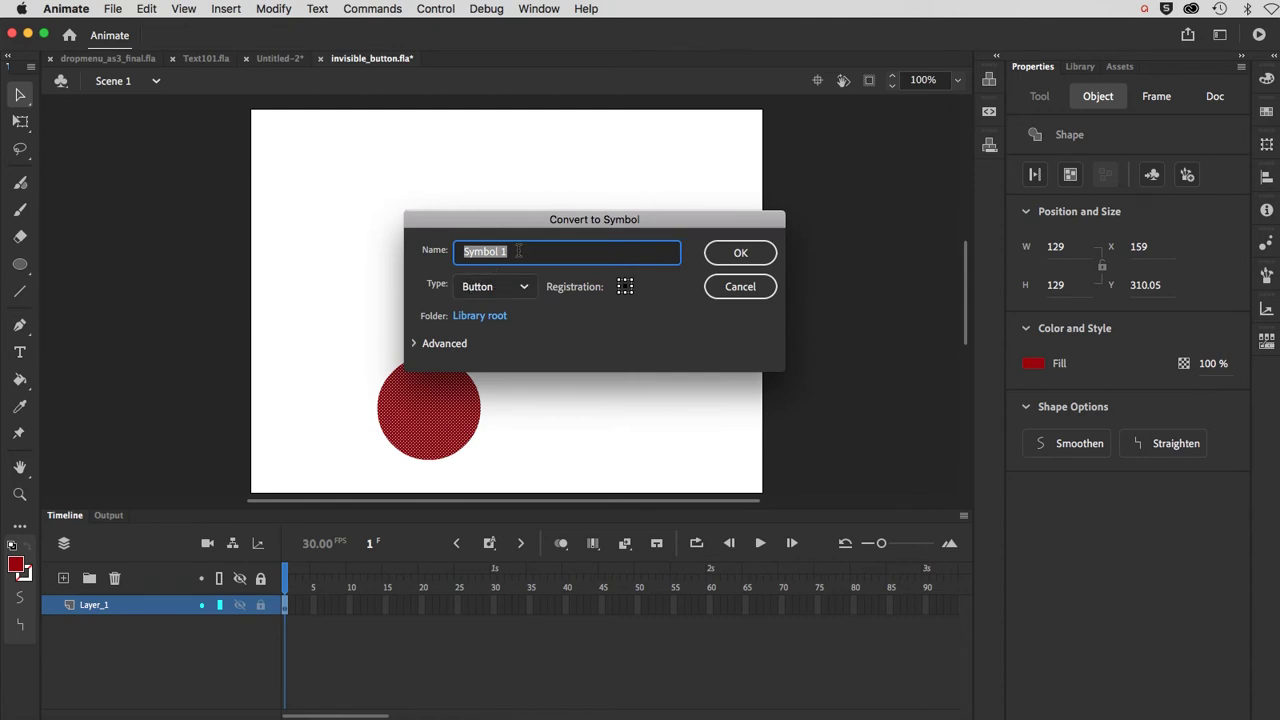
type("invisibleButton")
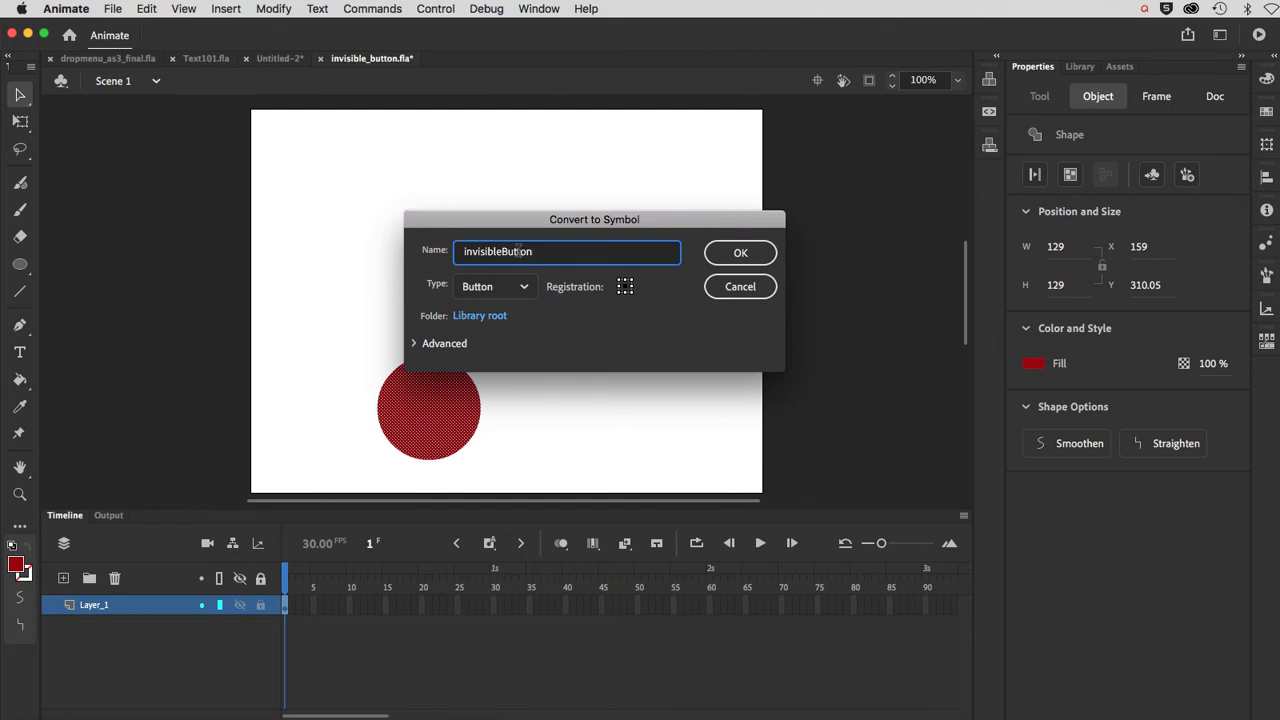
left_click(724, 261)
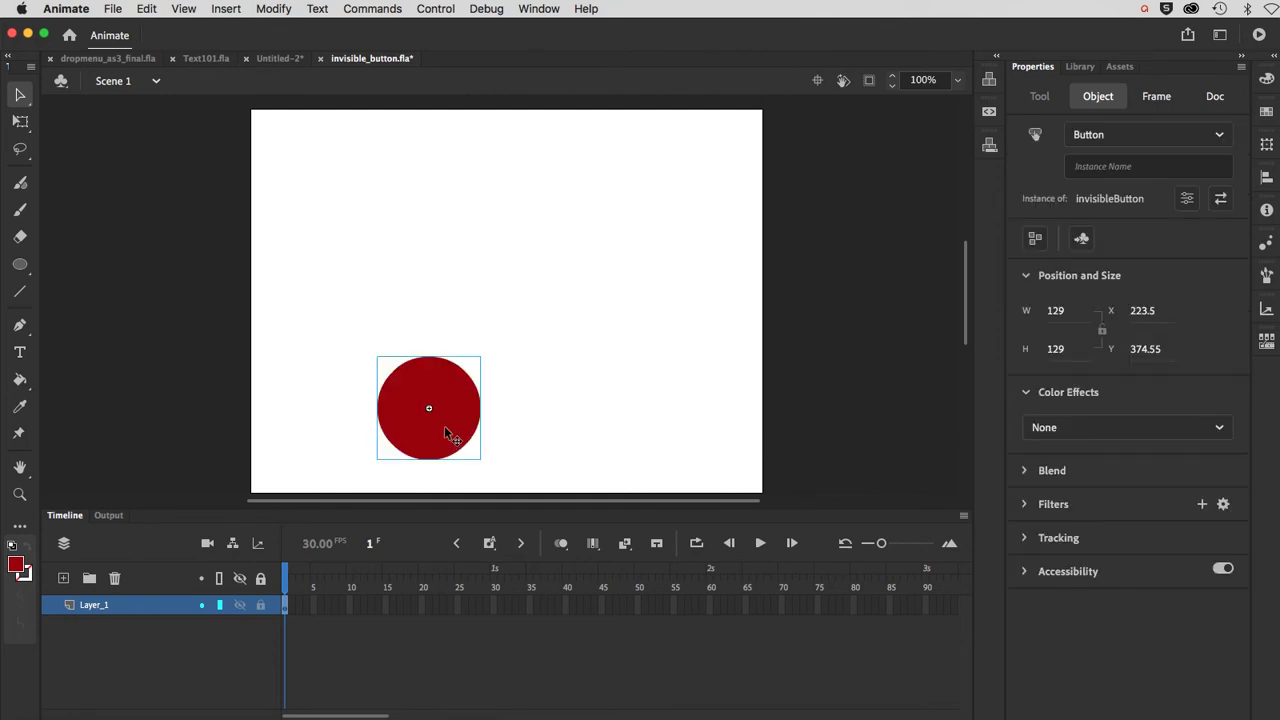
mouse_move(443, 429)
left_mouse_down()
mouse_move(431, 403)
mouse_move(483, 440)
mouse_move(456, 429)
left_mouse_up()
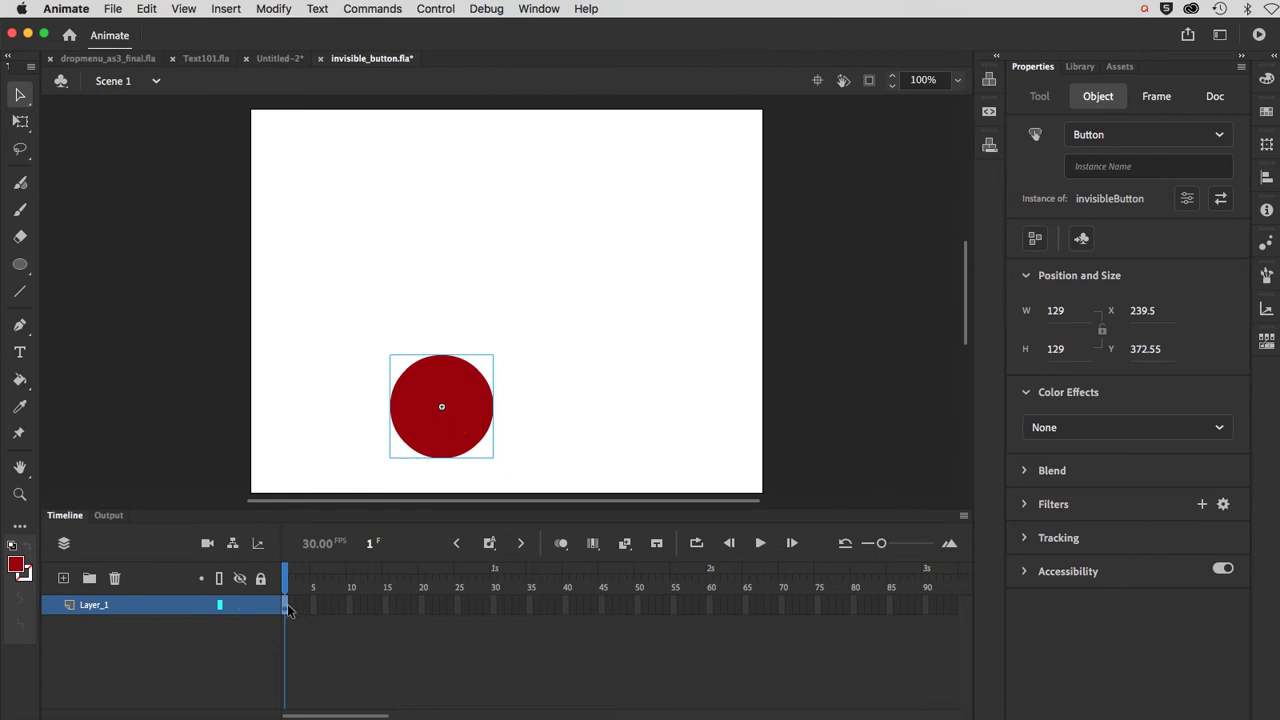
double_click(431, 452)
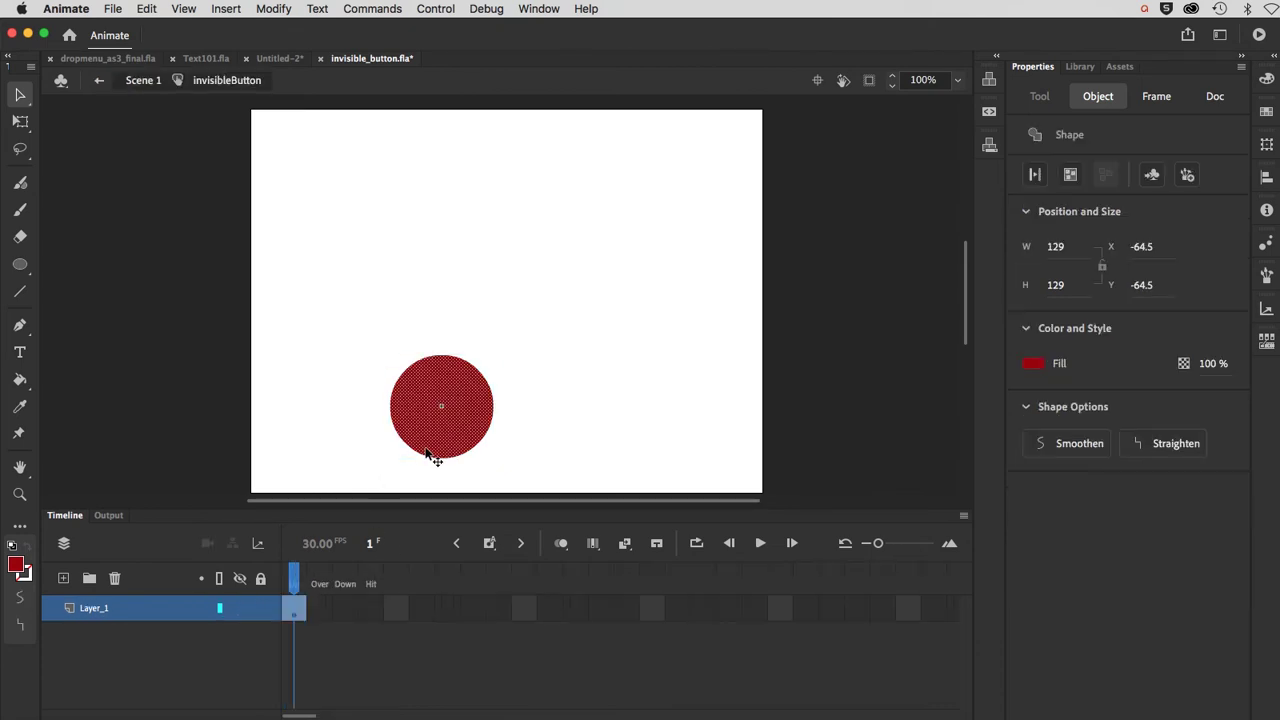
- Add Layer_2 above Layer_1 and insert a blank keyframe in its Over frame
left_click(63, 580)
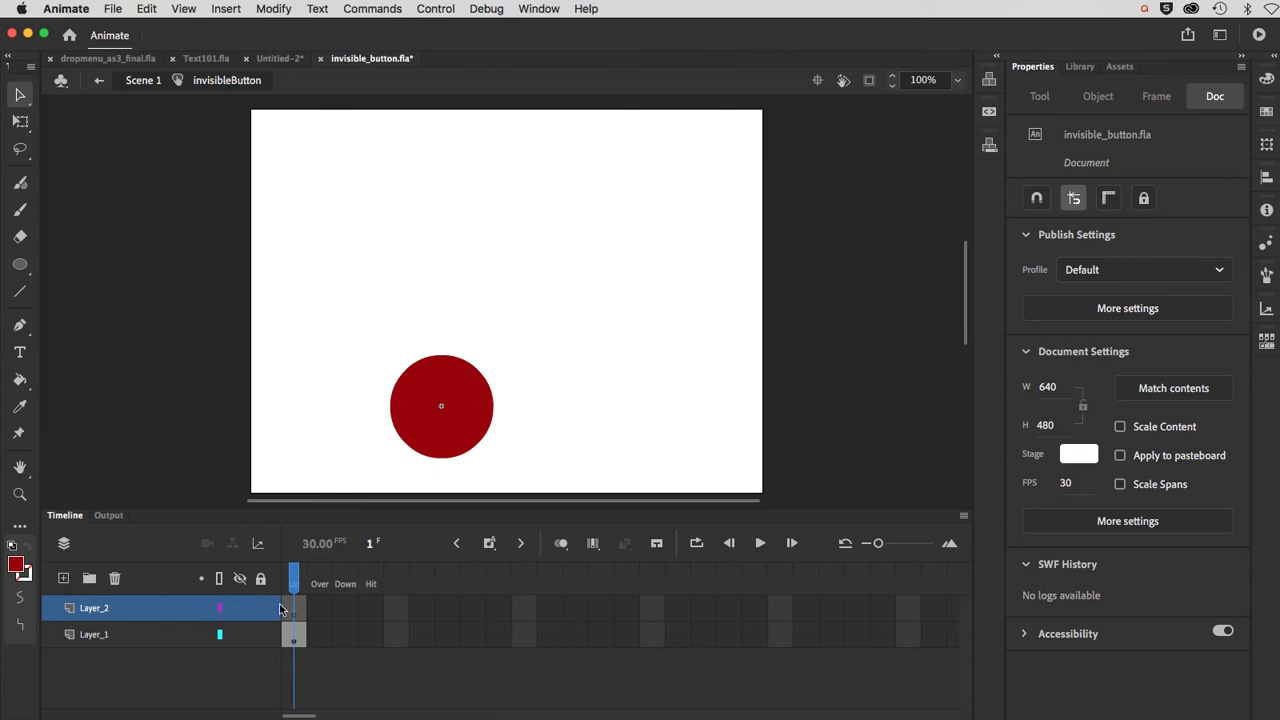
left_click(314, 612)
left_click(310, 607)
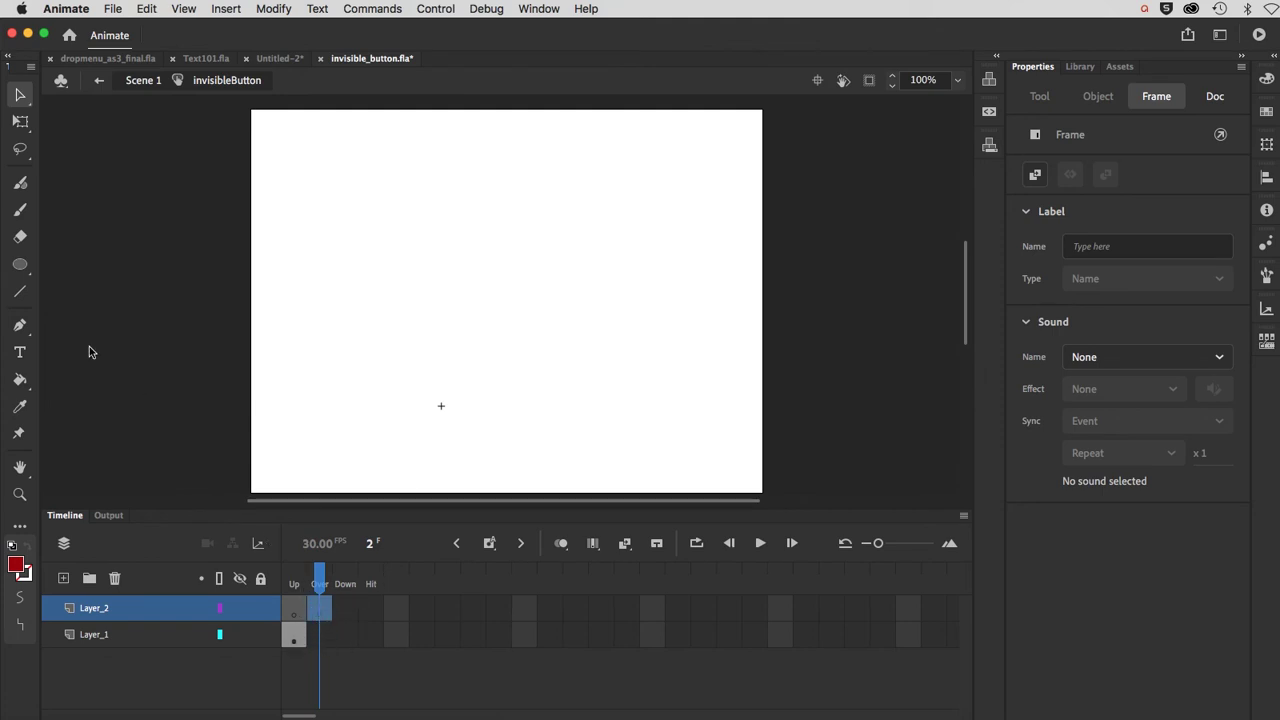
- Type 'Hello' near the top of the Over frame and change its style from Bold Italic to Regular
left_click(22, 353)
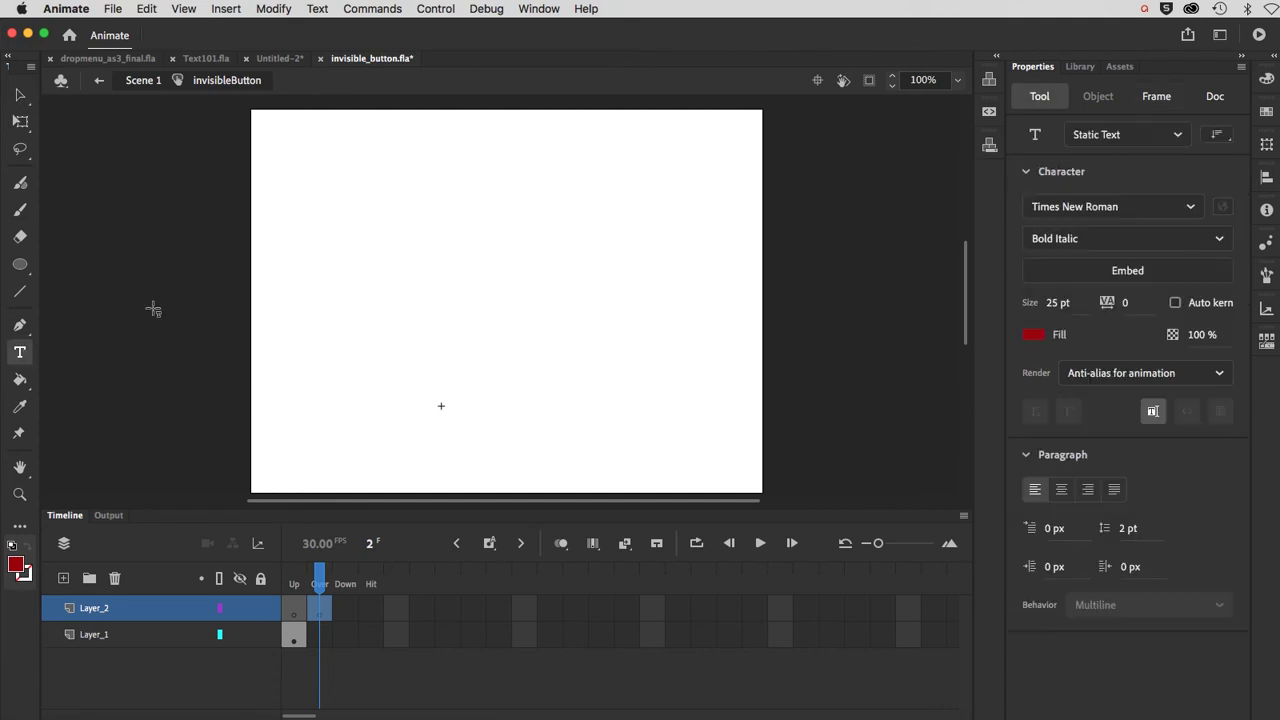
left_click(387, 152)
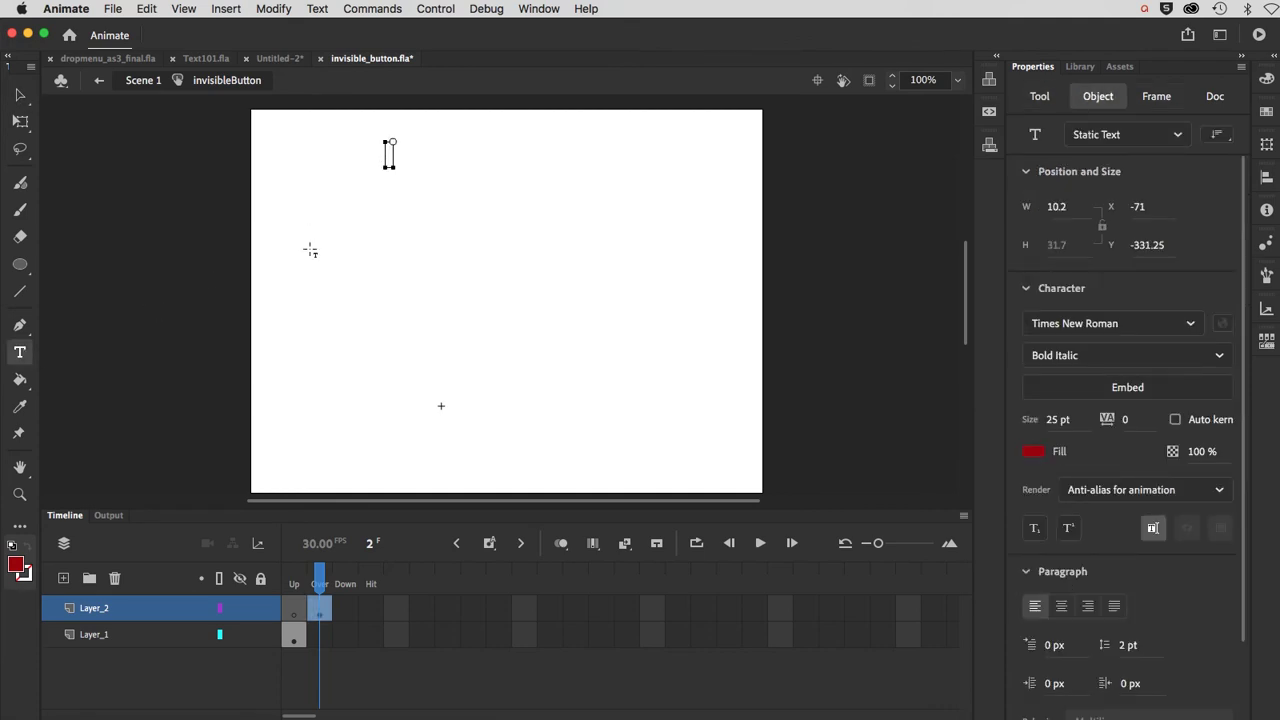
type("Hello")
double_click(420, 163)
left_click(1218, 355)
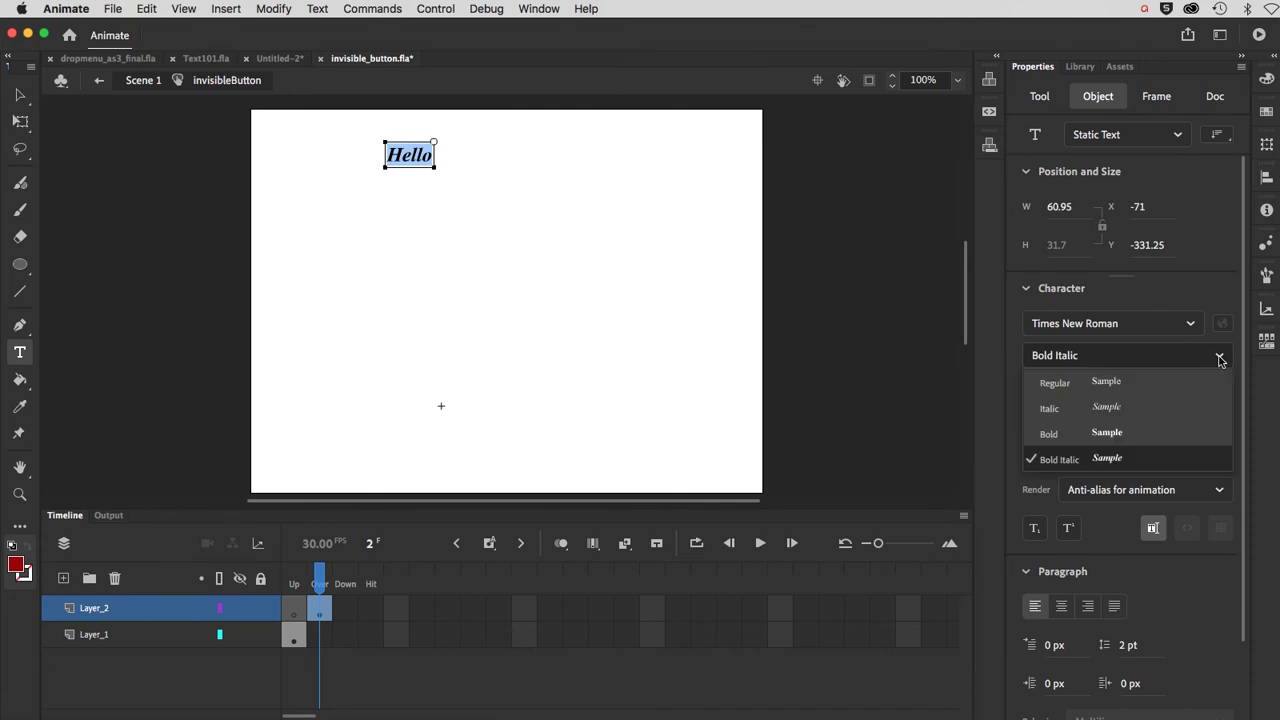
left_click(1173, 384)
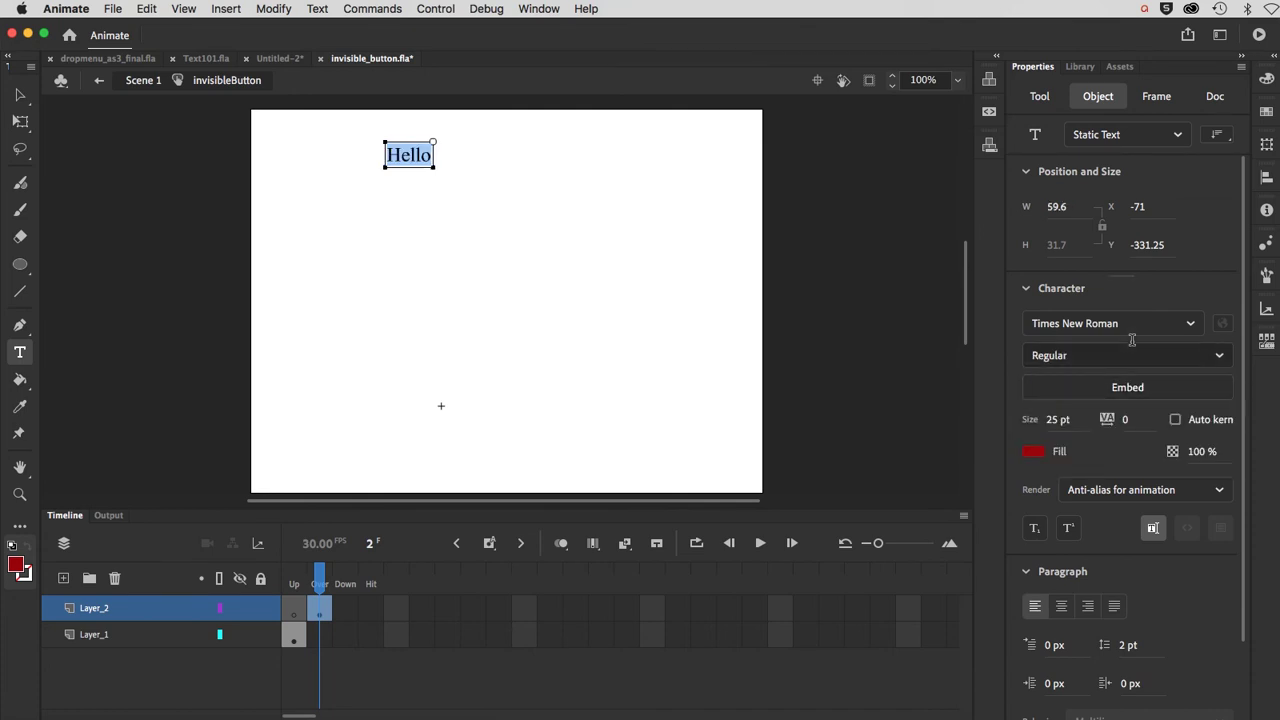
left_click(1188, 326)
- Set the Hello text's font family to Arial, keeping Regular at 25 pt
left_click(1190, 326)
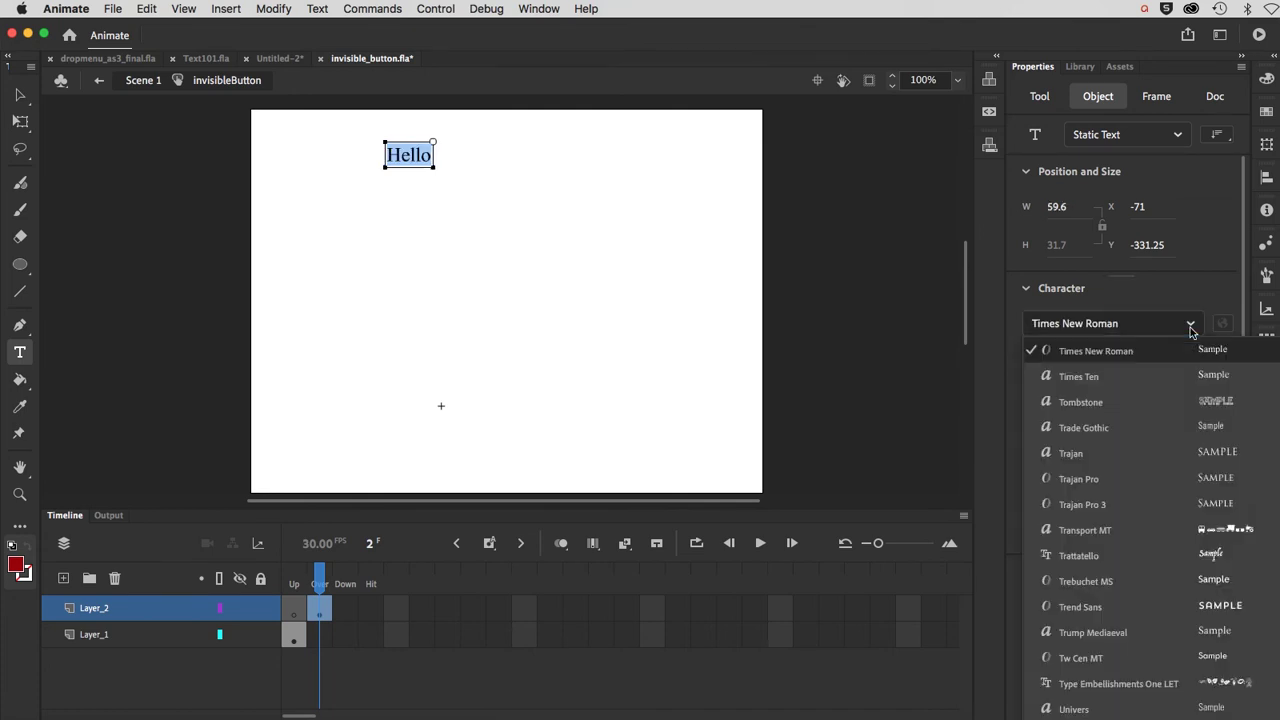
left_click(1190, 326)
left_click(1190, 326)
scroll(1100, 560, "up", 2)
scroll(1090, 527, "up", 10)
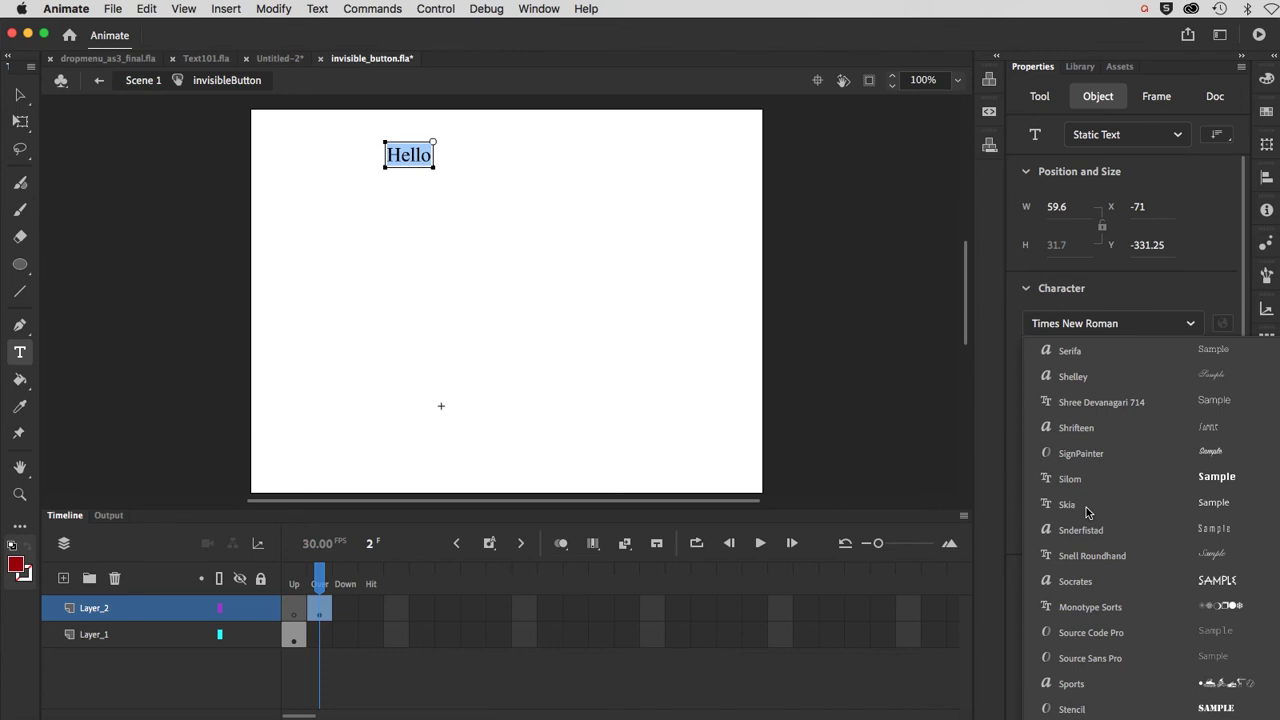
scroll(1088, 512, "down", 15)
scroll(1088, 512, "down", 10)
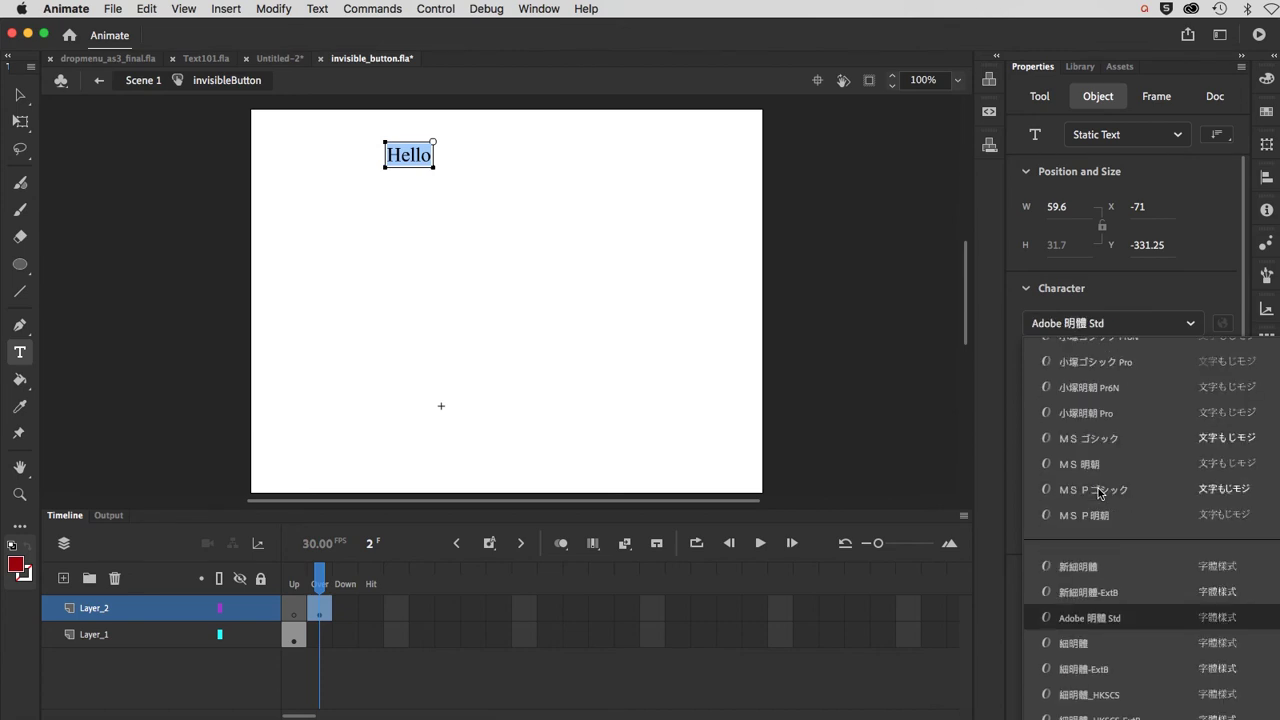
scroll(1098, 492, "down", 5)
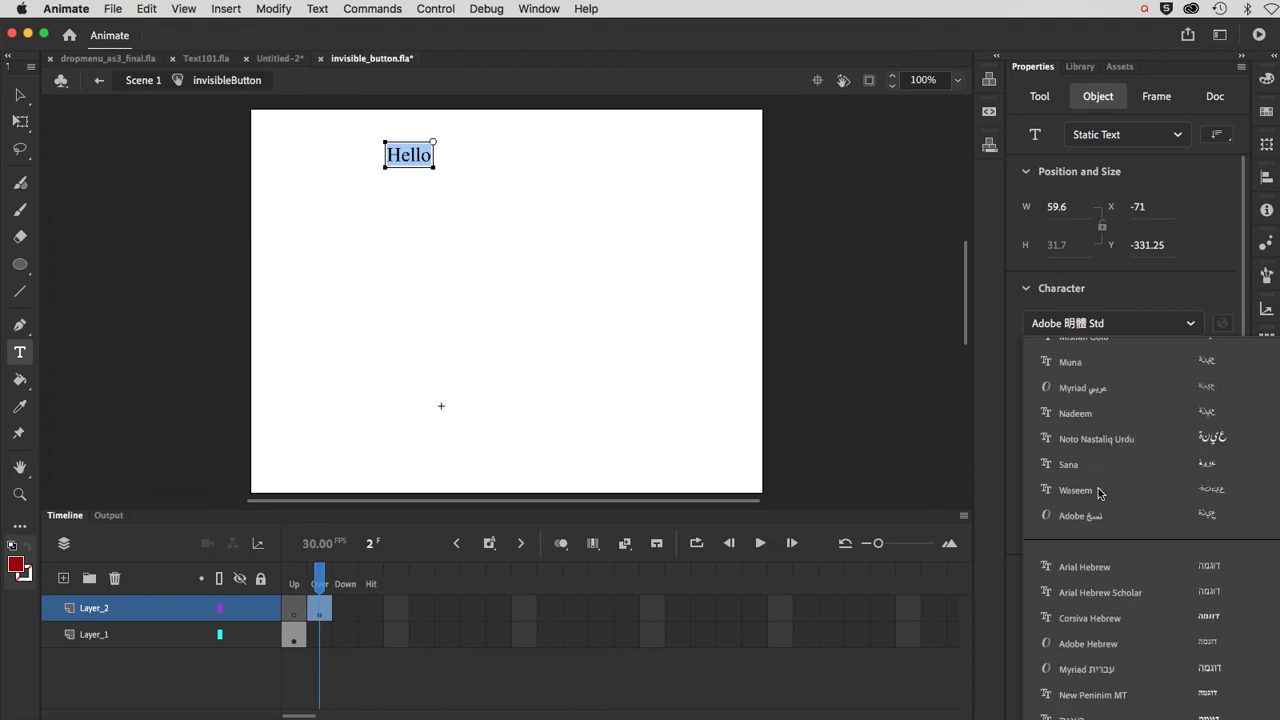
scroll(1098, 488, "down", 8)
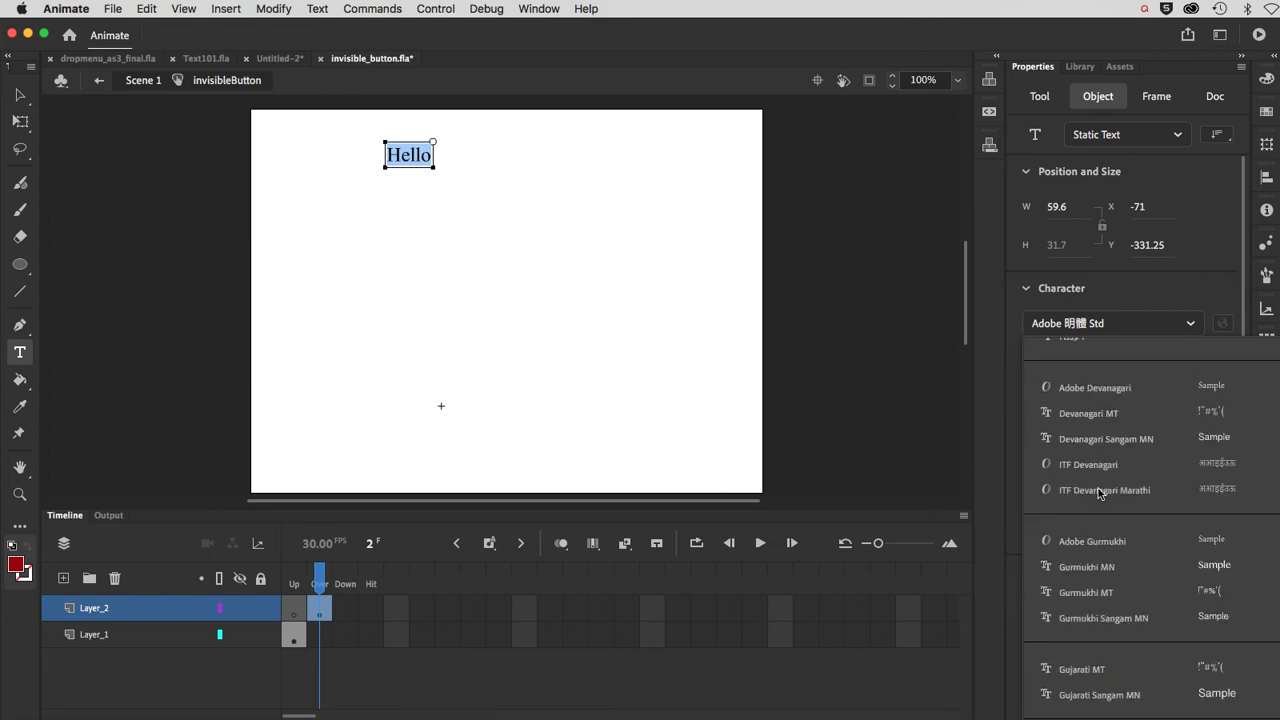
scroll(1098, 488, "down", 20)
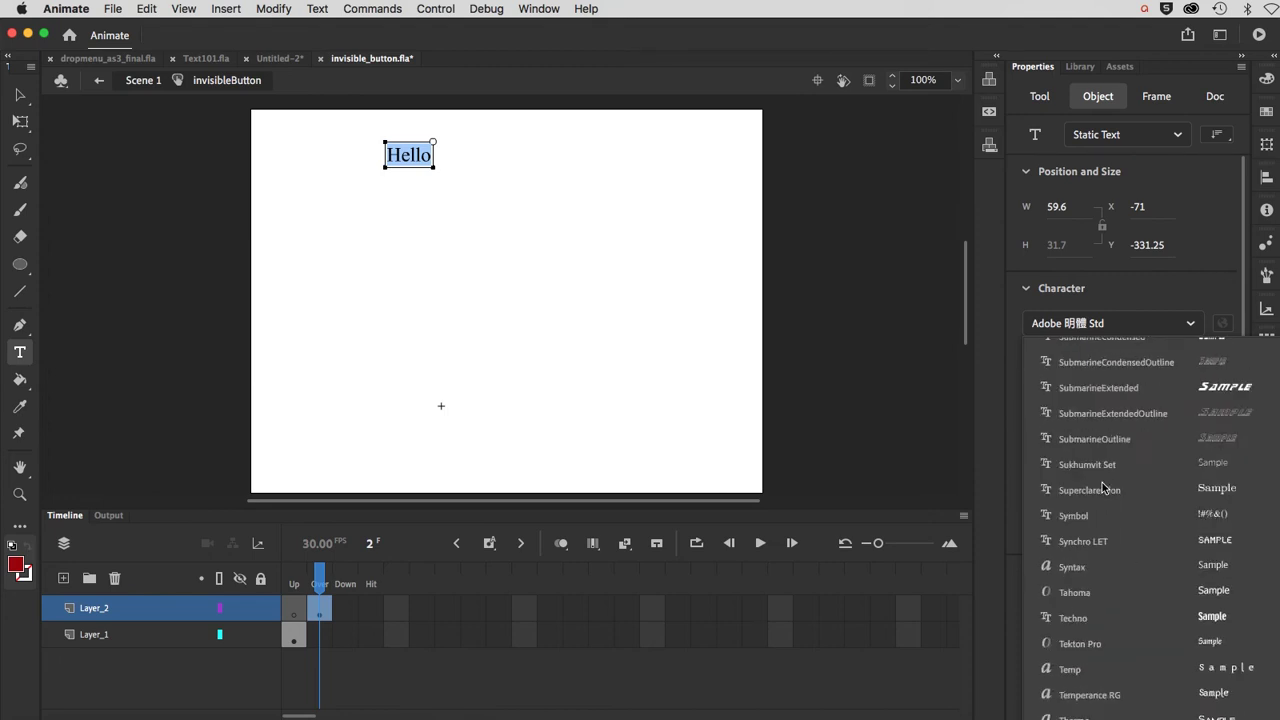
scroll(1103, 487, "up", 20)
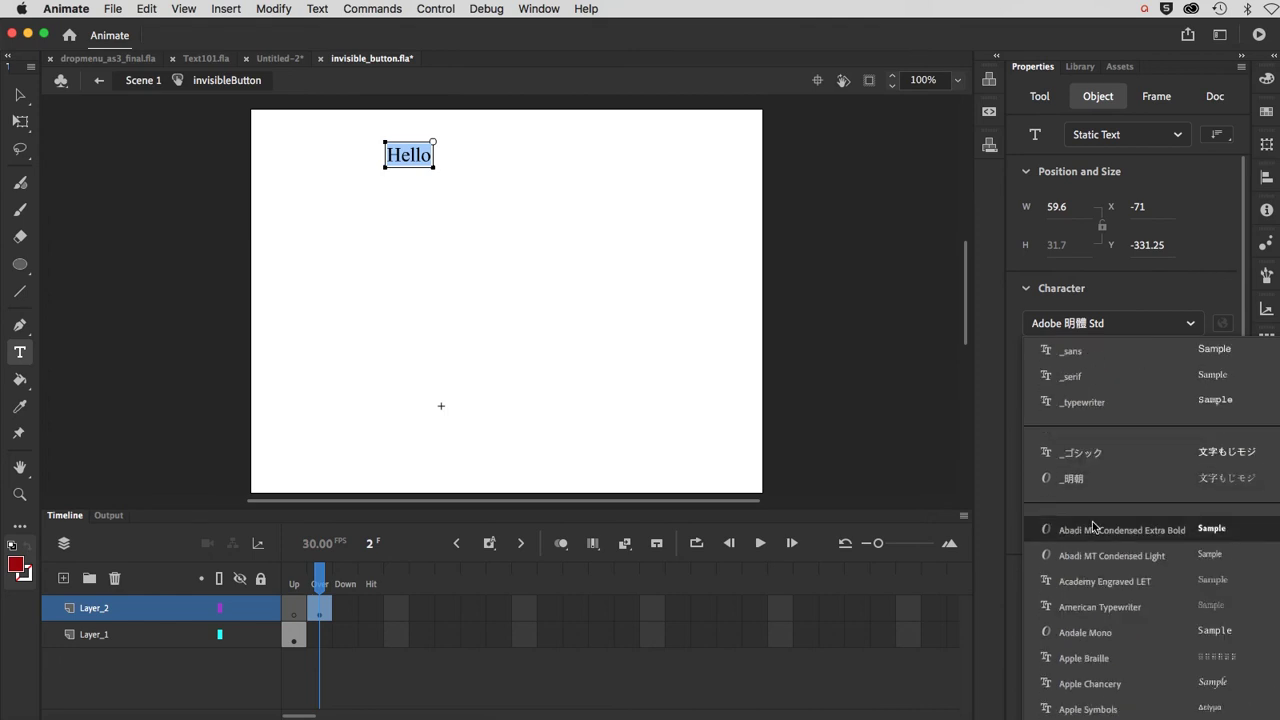
scroll(1093, 525, "down", 3)
left_click(1080, 683)
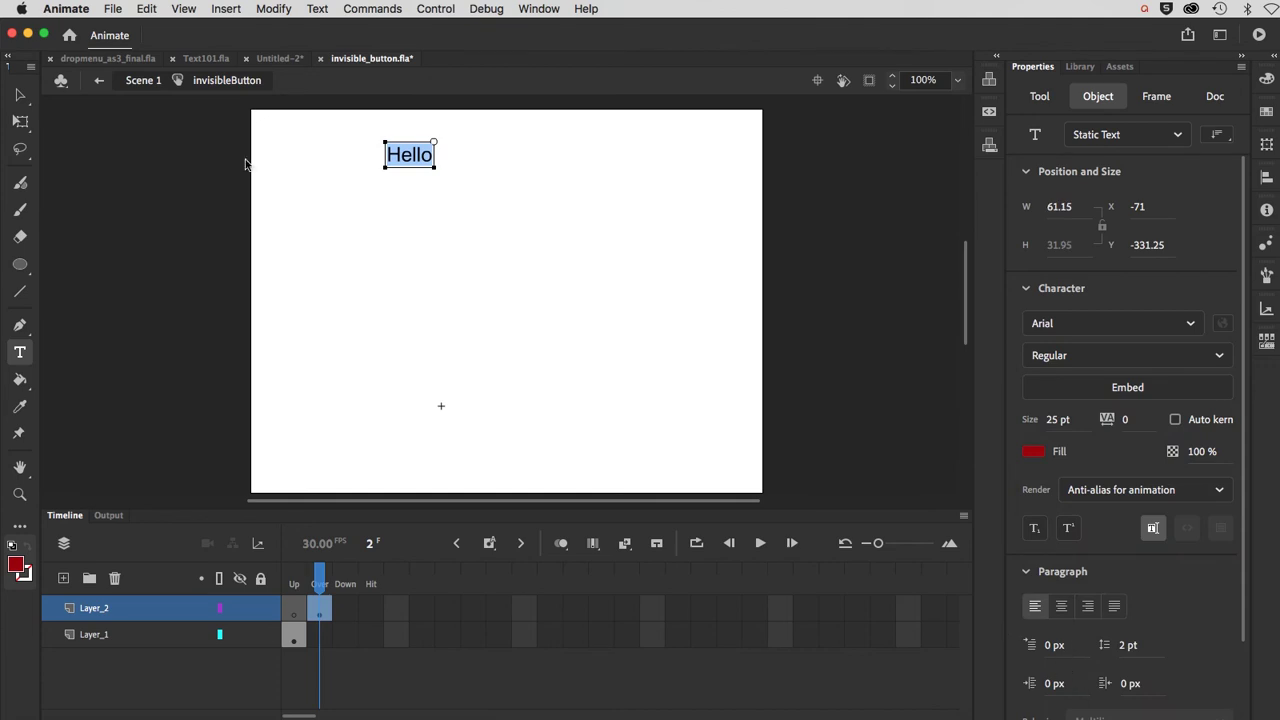
- Move Hello slightly up and left to X -74, Y -342.25, then view Layer_1's Up frame
left_click(21, 97)
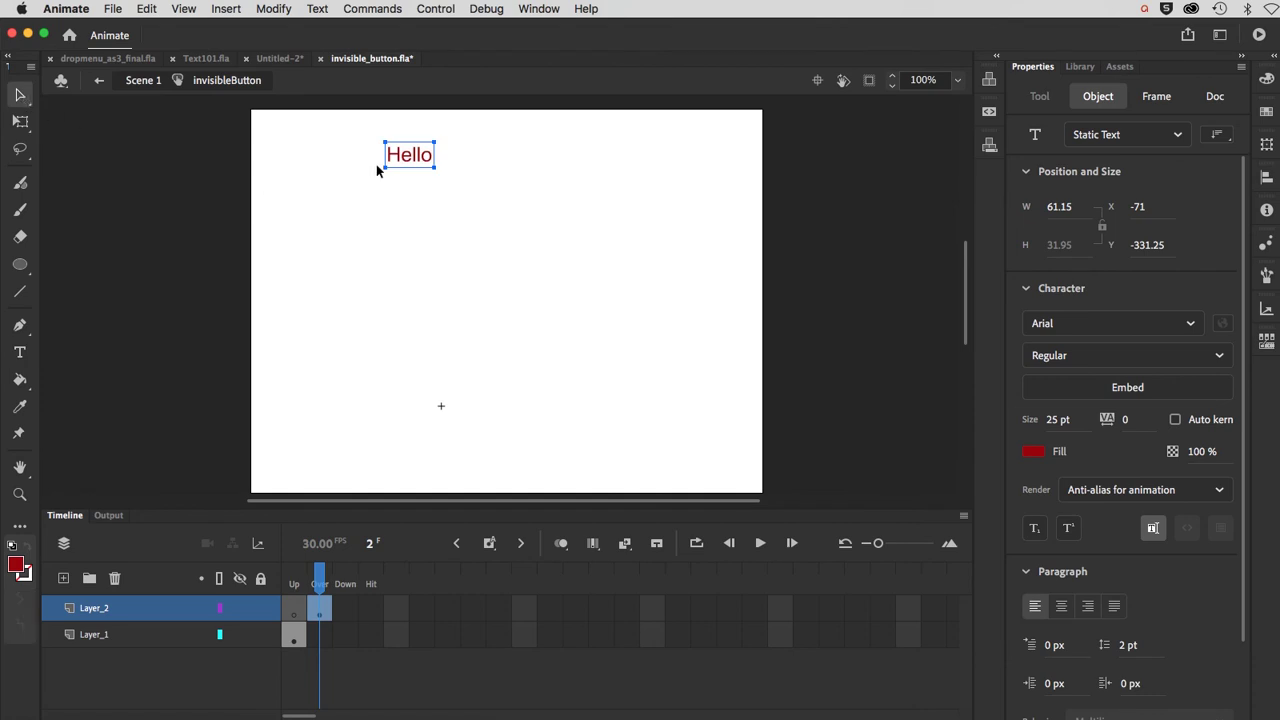
mouse_move(420, 163)
left_mouse_down()
mouse_move(366, 160)
mouse_move(479, 159)
mouse_move(410, 154)
left_mouse_up()
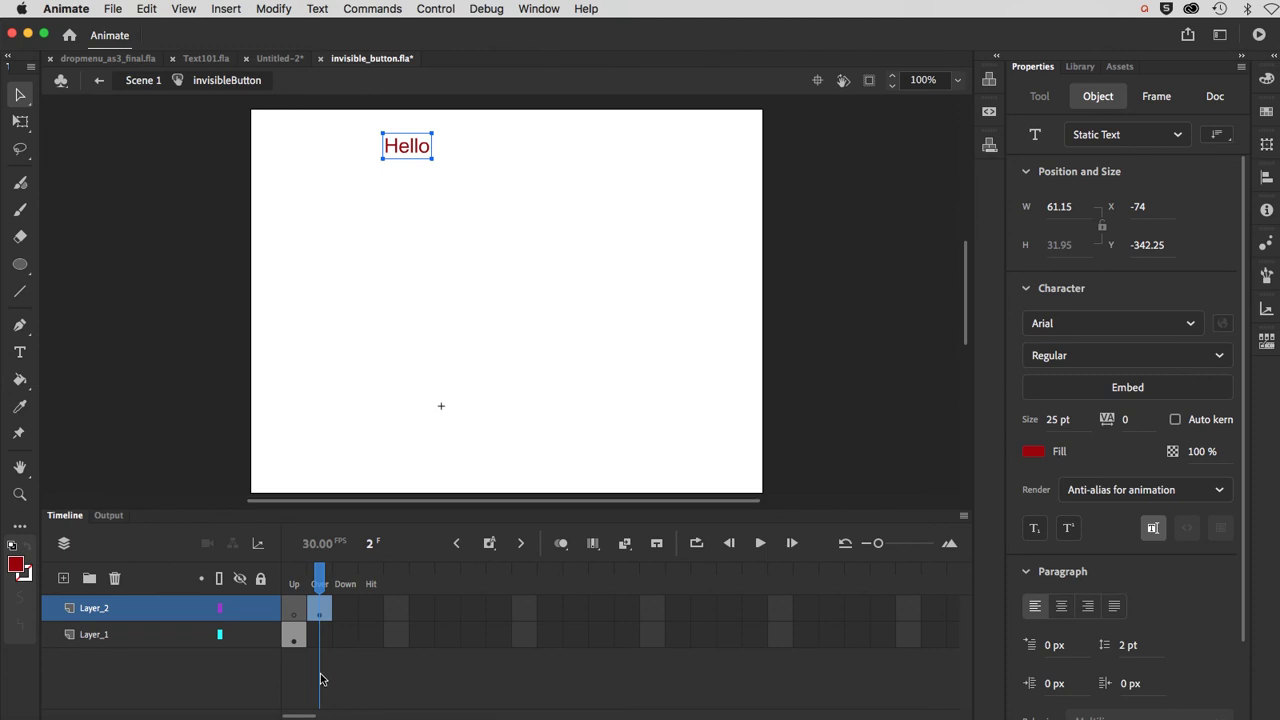
left_click(295, 641)
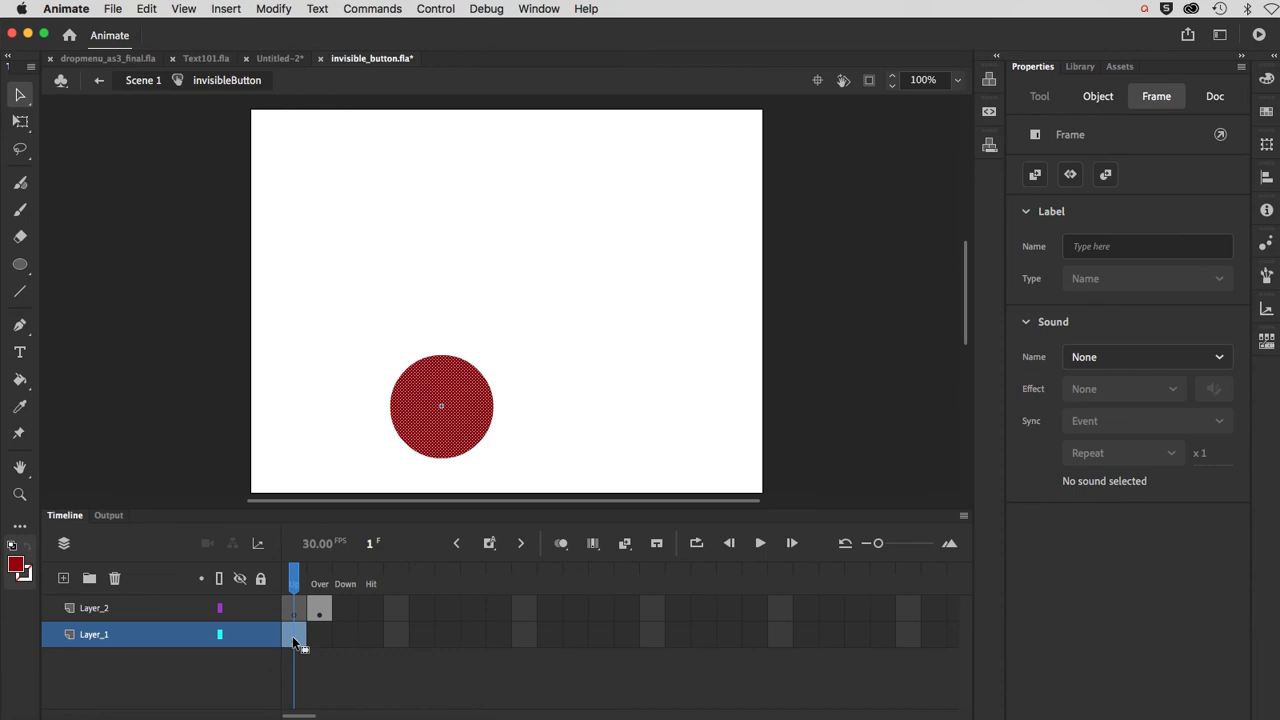
- Move Layer_1's red-circle keyframe from the Up frame to the Hit frame
left_click(357, 691)
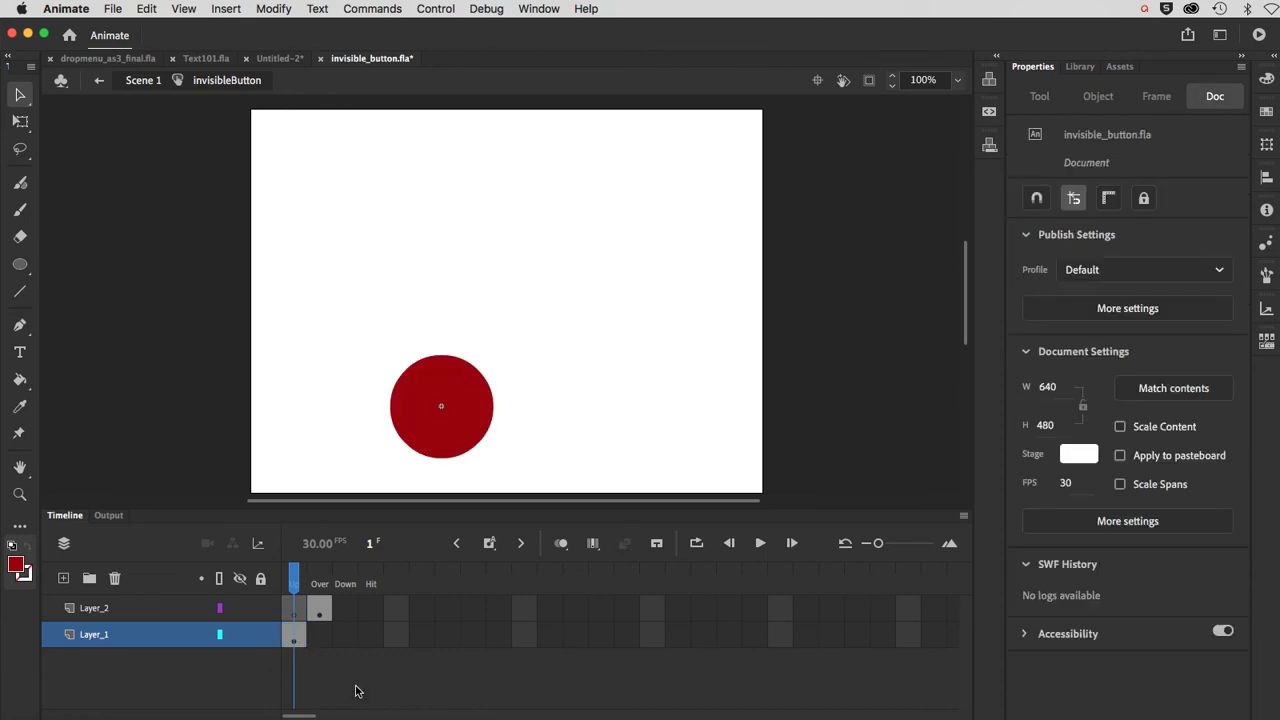
left_click(296, 631)
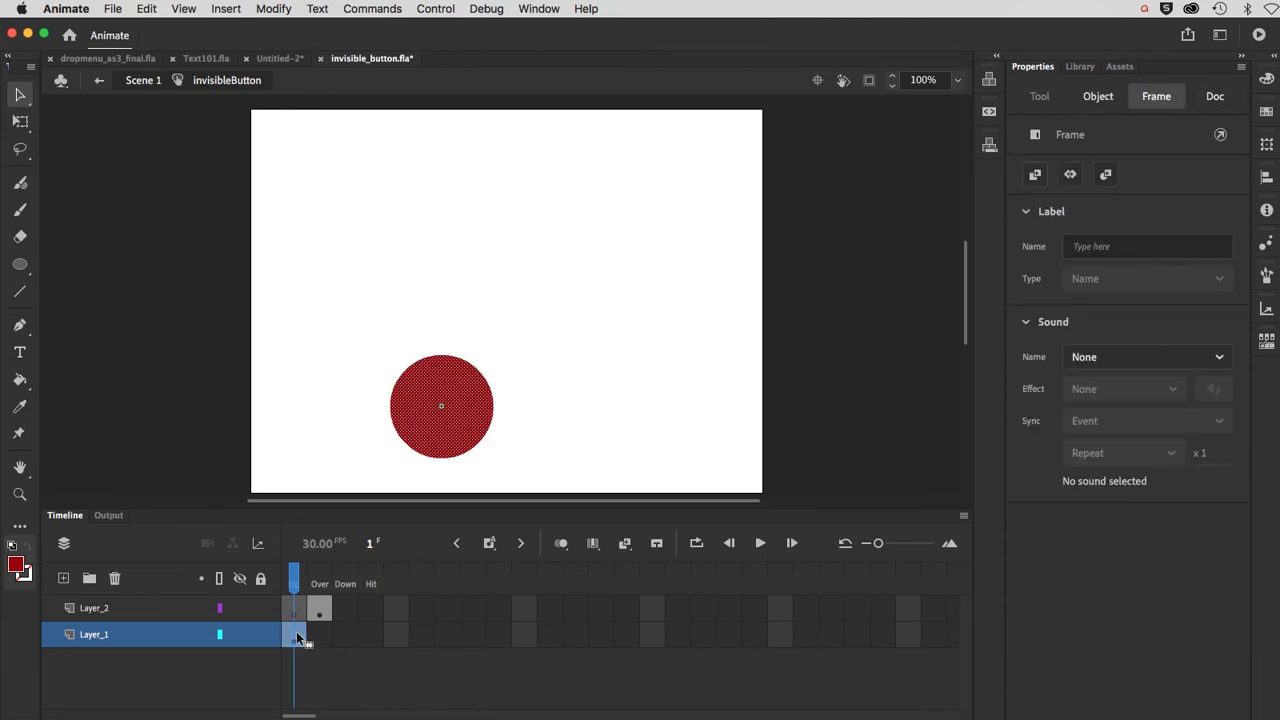
left_click_drag(291, 635, 368, 640)
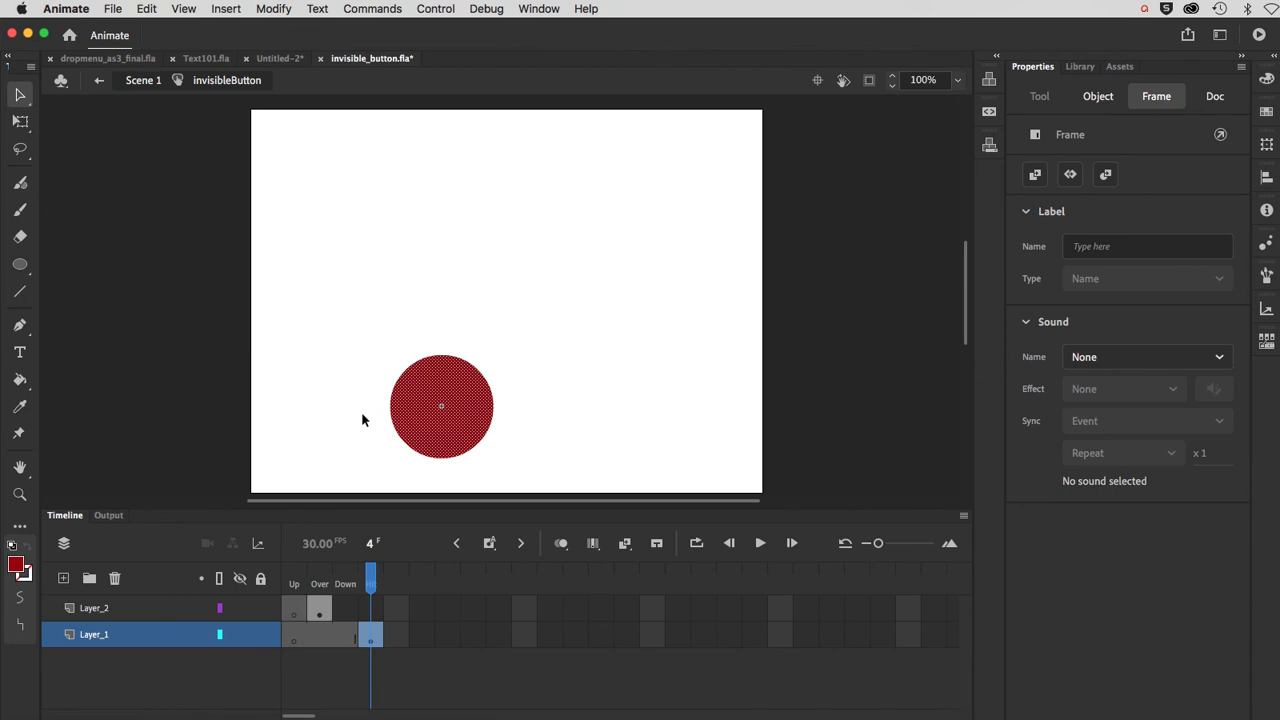
left_click(145, 84)
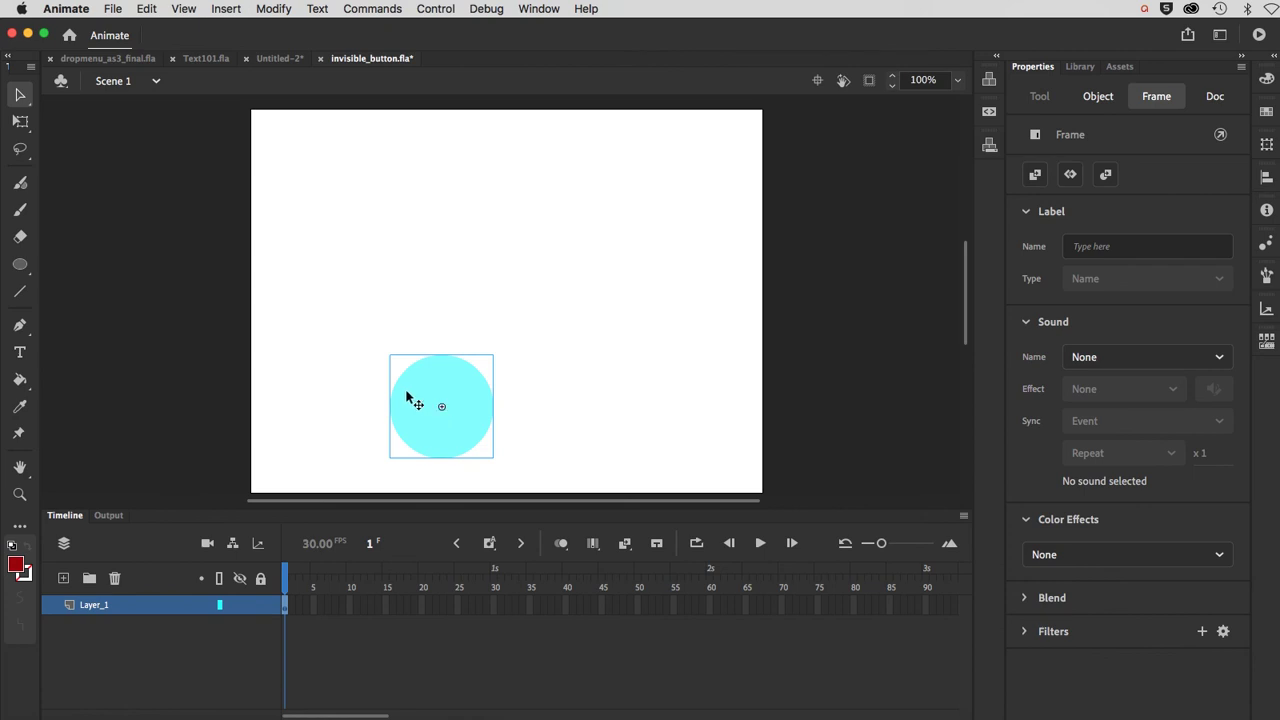
double_click(424, 426)
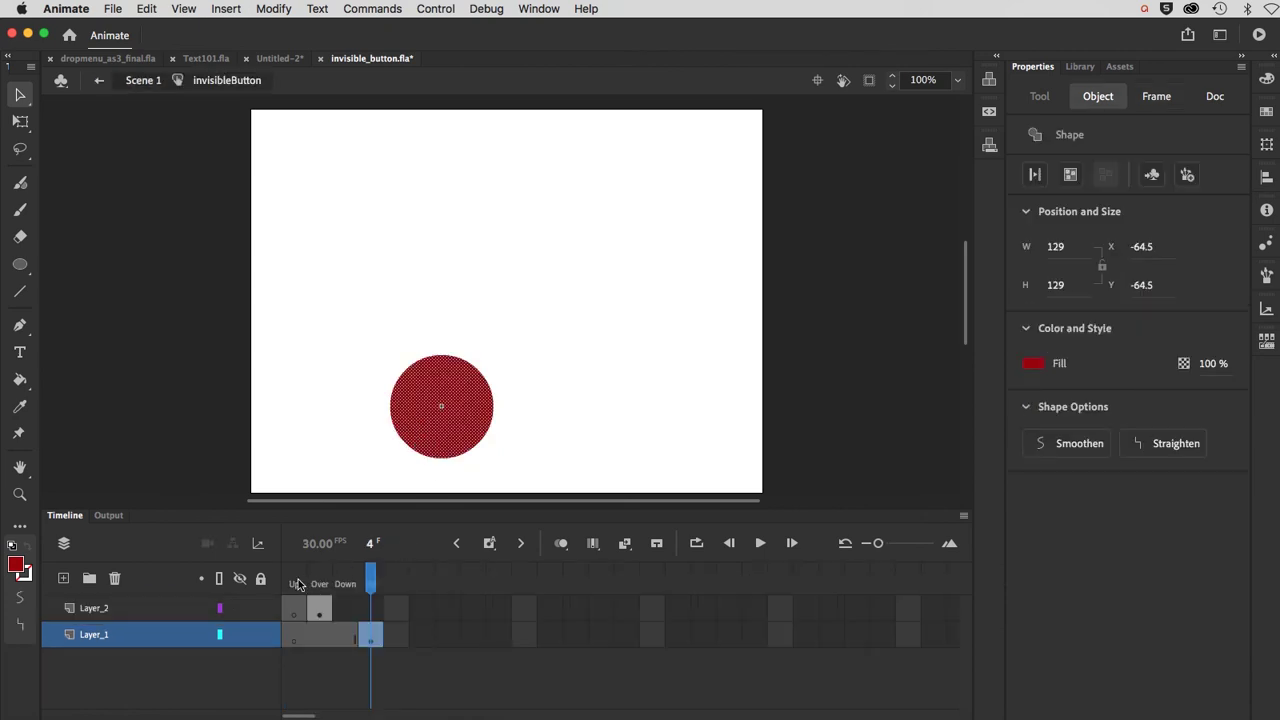
left_click(319, 584)
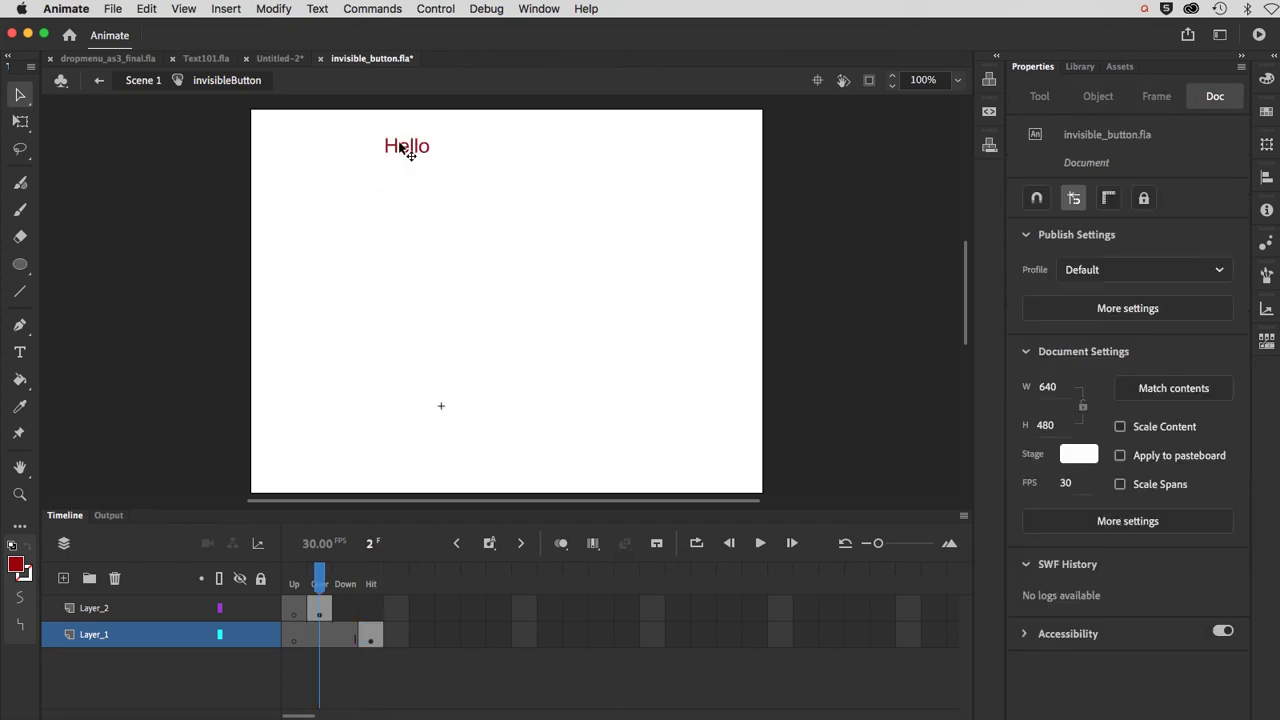
left_click(294, 584)
left_click(369, 585)
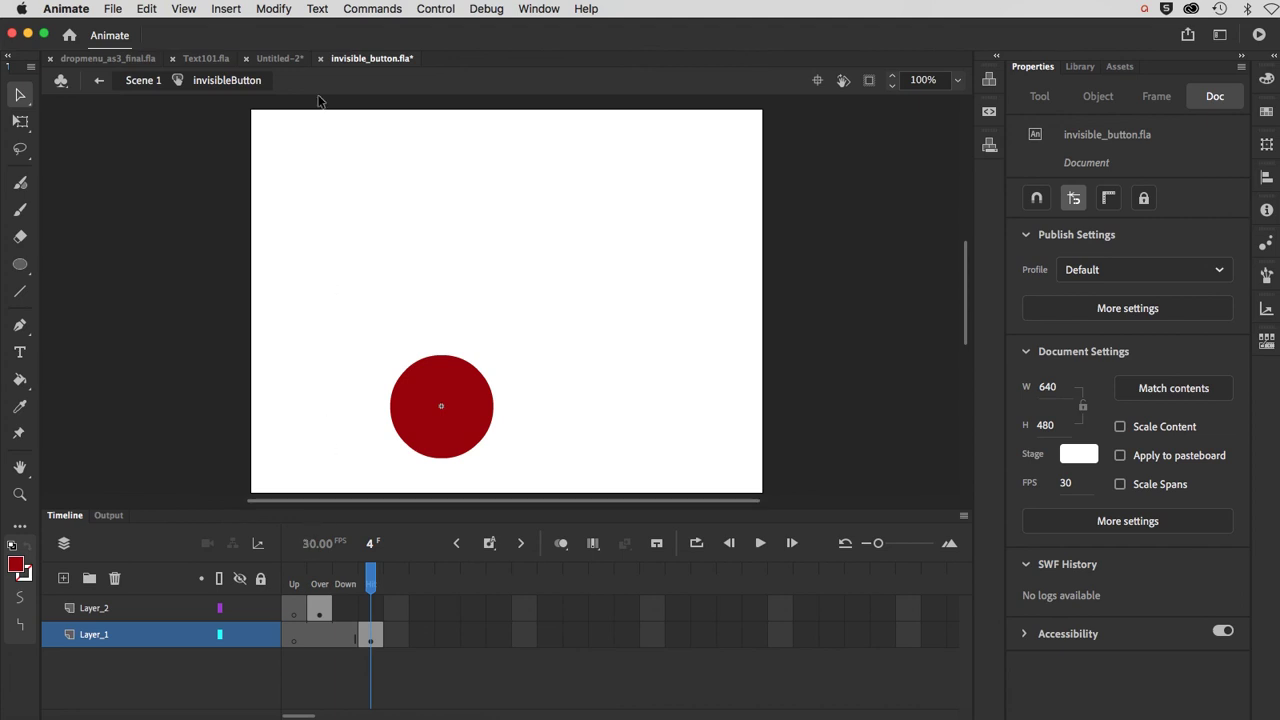
- Test the movie in Animate and hover over the hidden button to reveal the red Hello
left_click(435, 9)
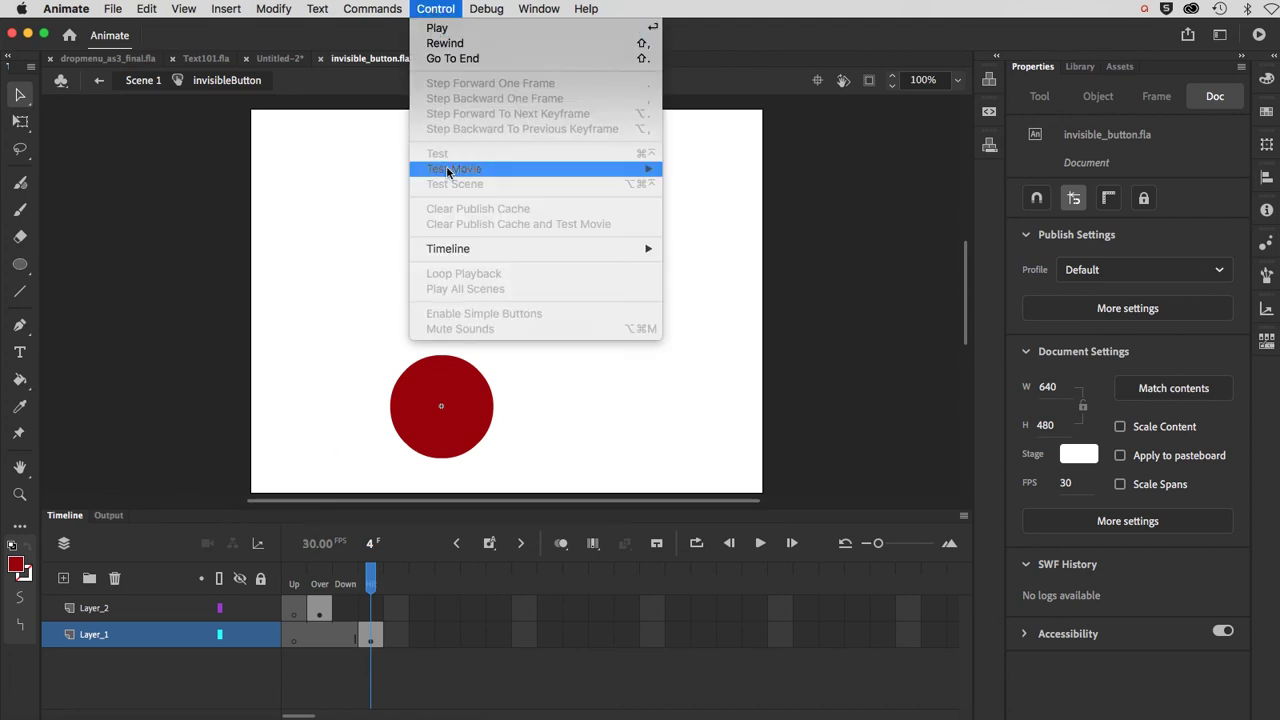
mouse_move(600, 169)
left_click(689, 174)
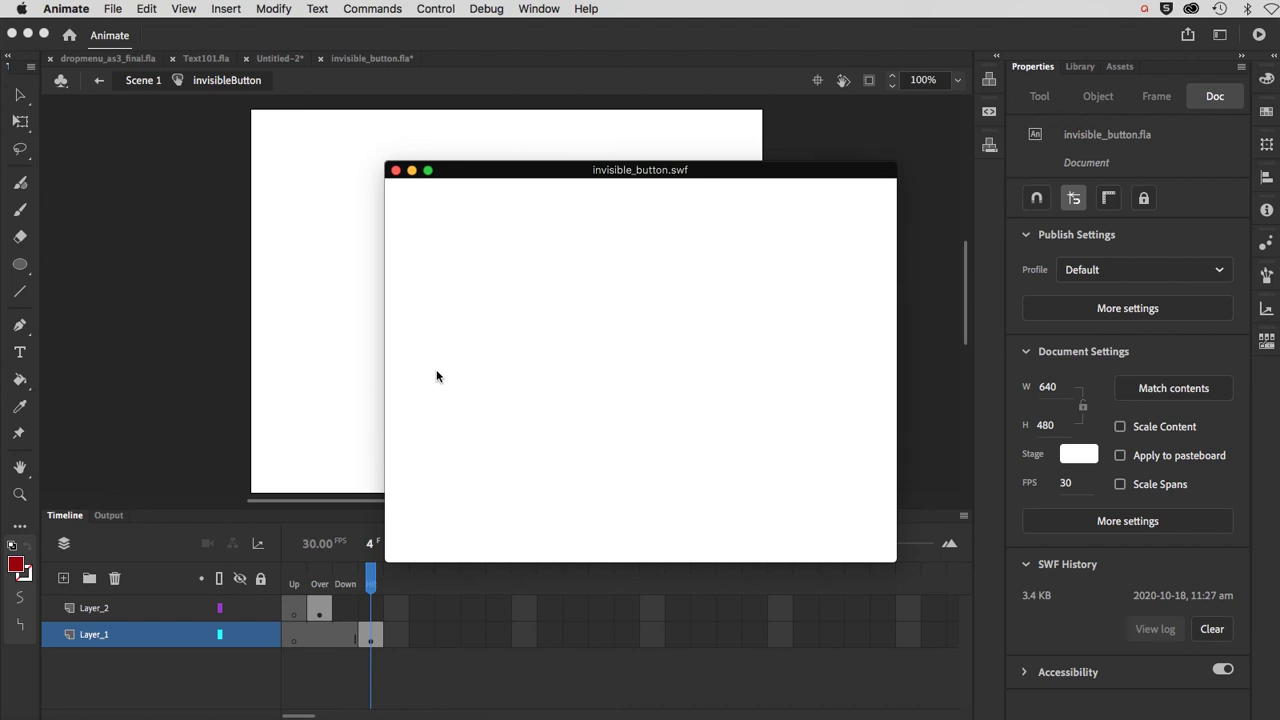
- Back in Scene 1, shift the button right to X 381.5, Y 380.5 and retest the movie
mouse_move(529, 471)
left_click(396, 172)
left_click(157, 80)
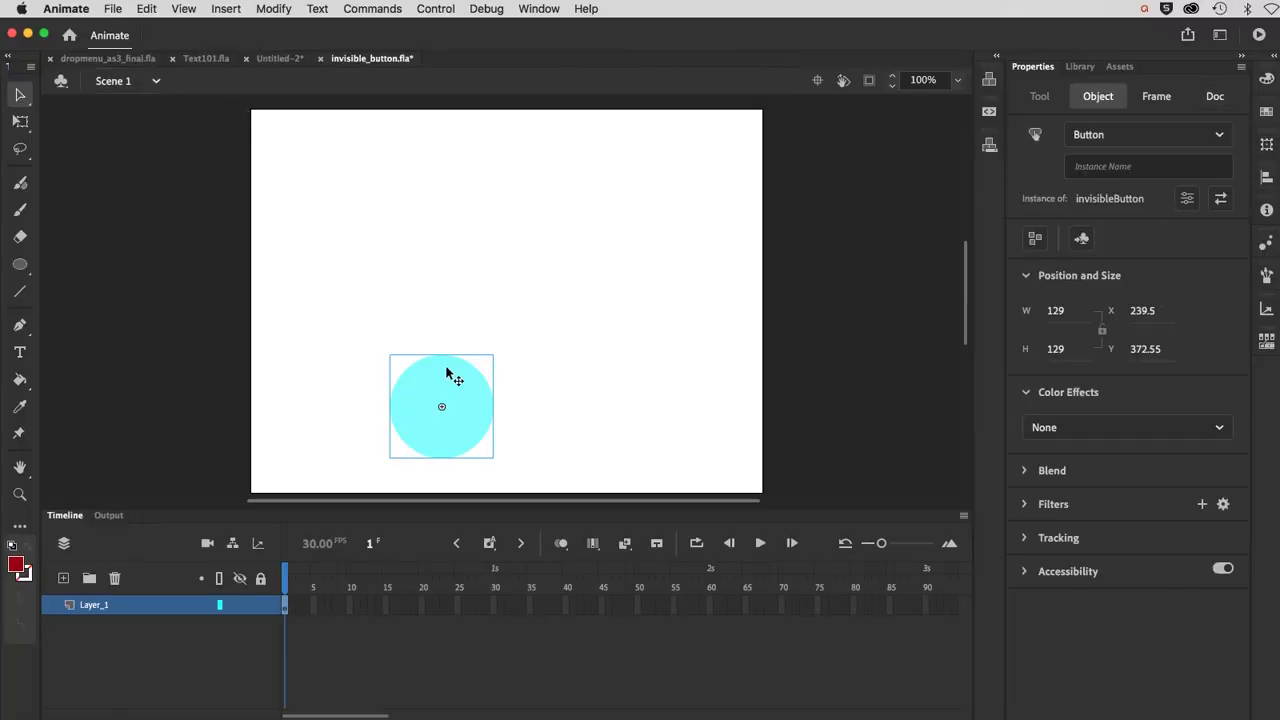
left_click_drag(413, 403, 527, 432)
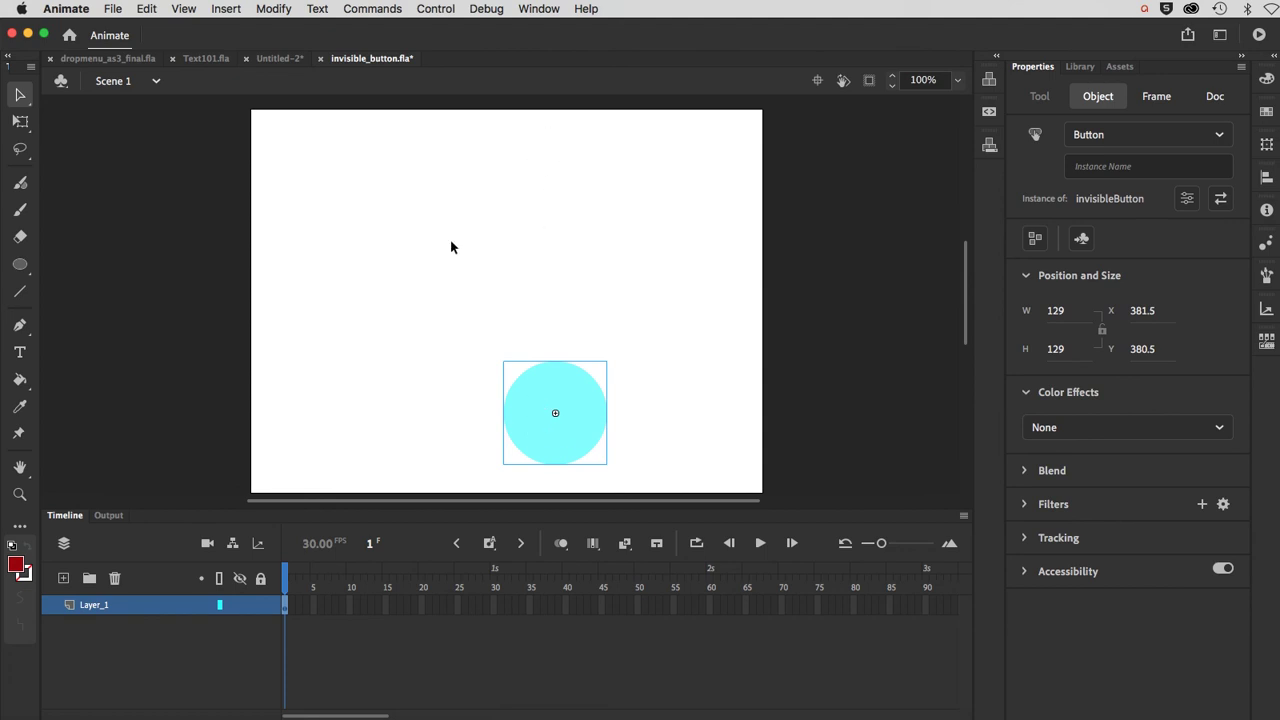
key("super+Return")
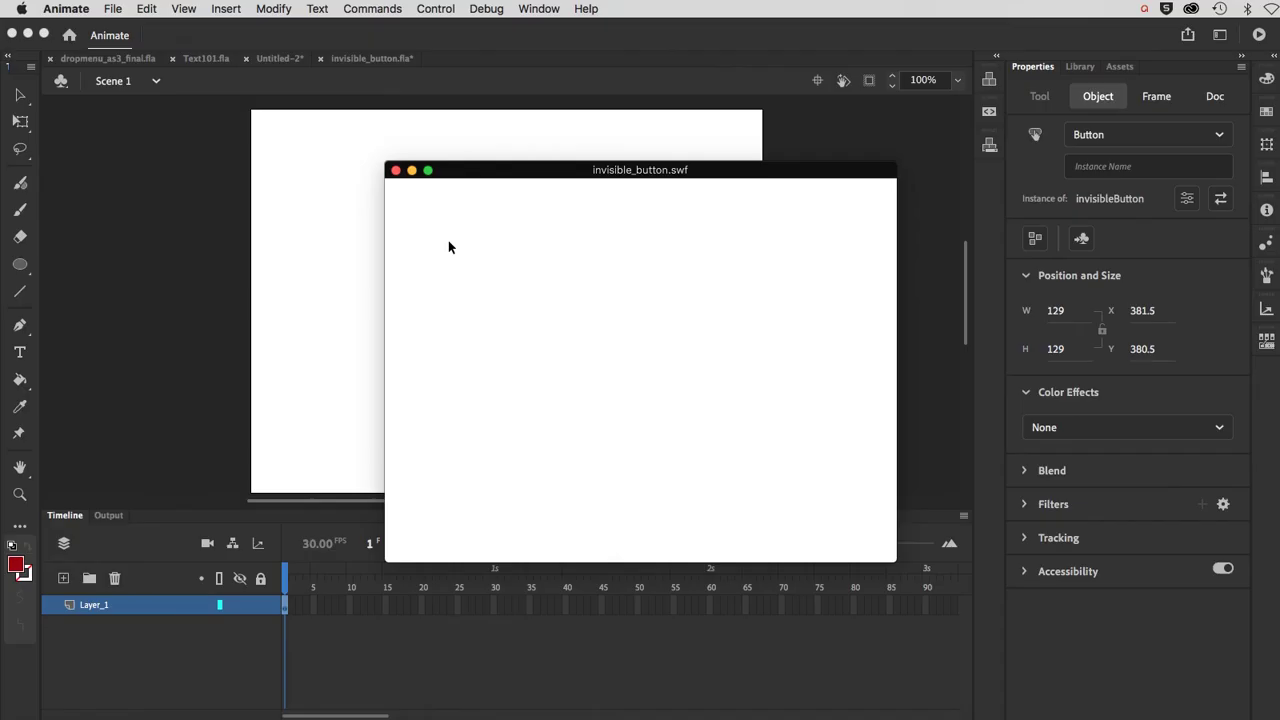